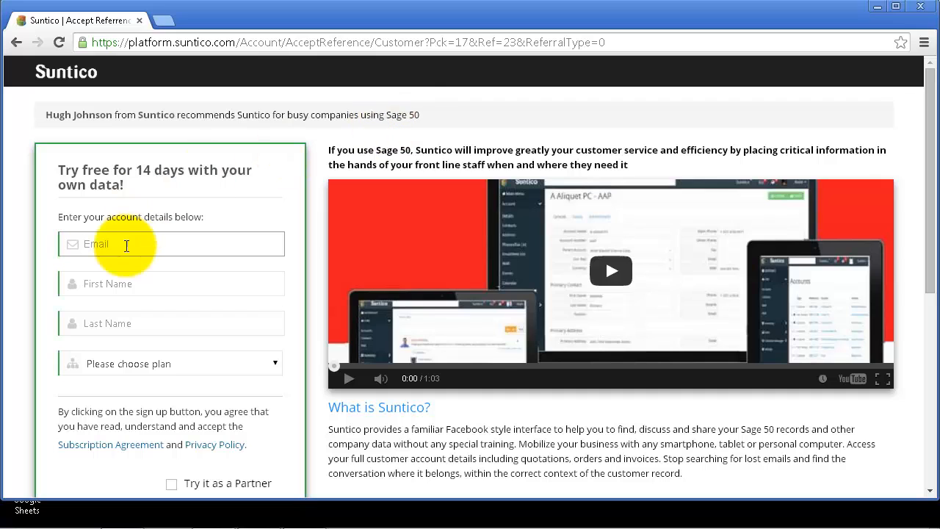
Step: Enter a Mailinator test e-mail address and a first and last name on the trial form
{"action": "scroll", "coordinate": [128, 244], "scroll_direction": "down", "scroll_amount": 1}
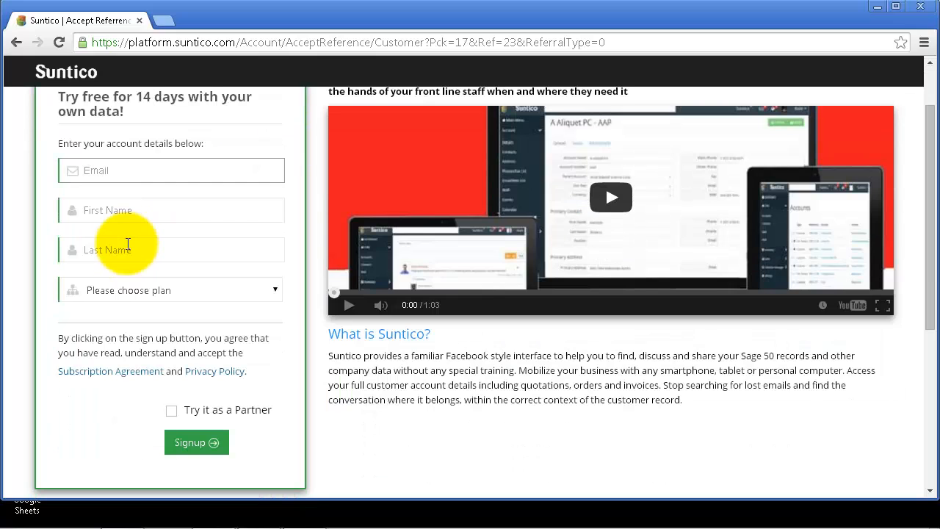
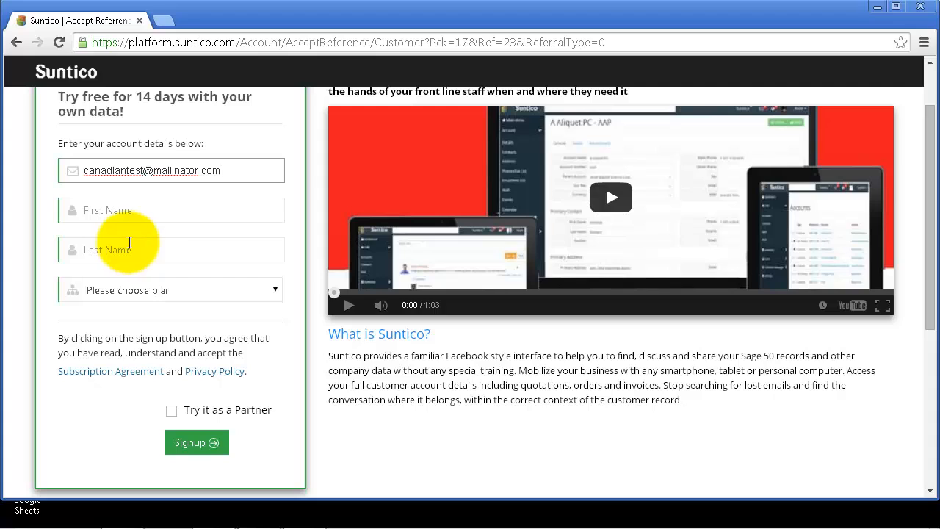
{"action": "left_click", "coordinate": [149, 210]}
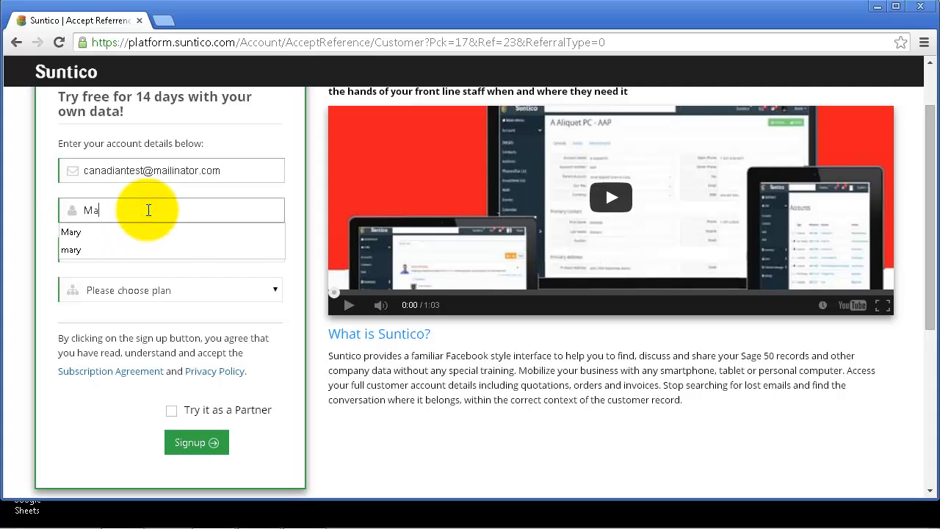
{"action": "left_click", "coordinate": [122, 230]}
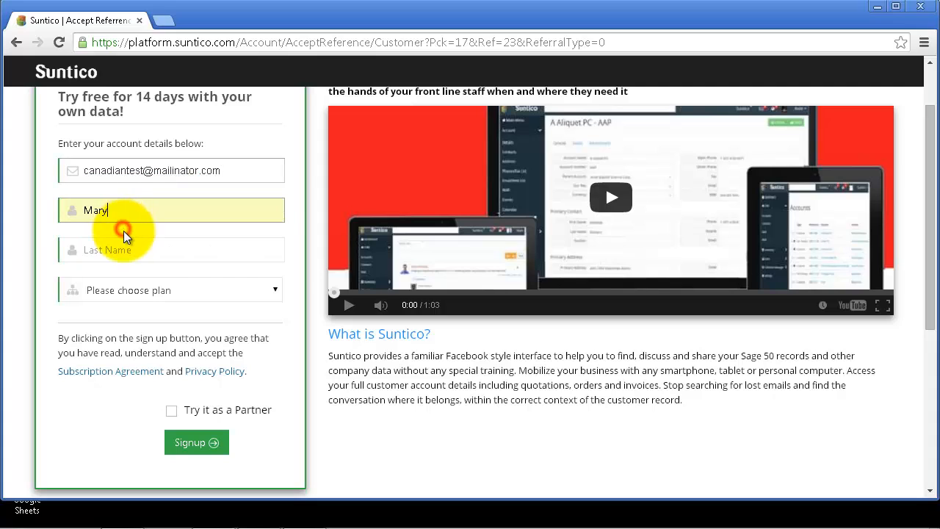
{"action": "left_click", "coordinate": [130, 248]}
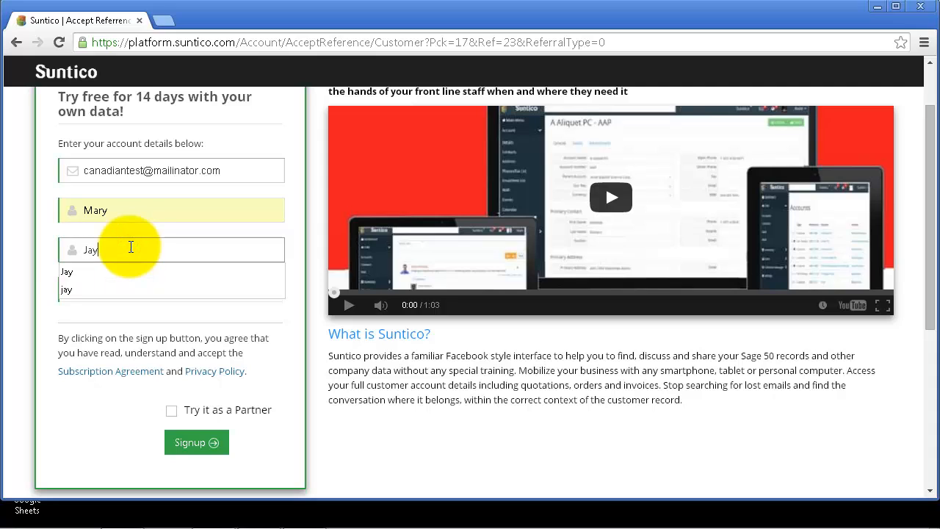
{"action": "left_click", "coordinate": [98, 272]}
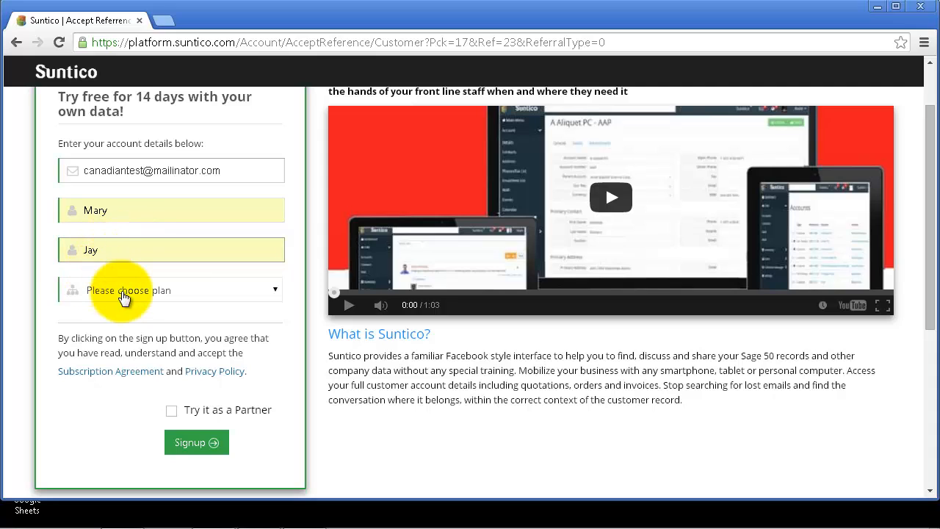
Step: Choose the Sage 50 CAN Edition plan and submit the 14-day free trial sign-up
{"action": "left_click", "coordinate": [125, 292]}
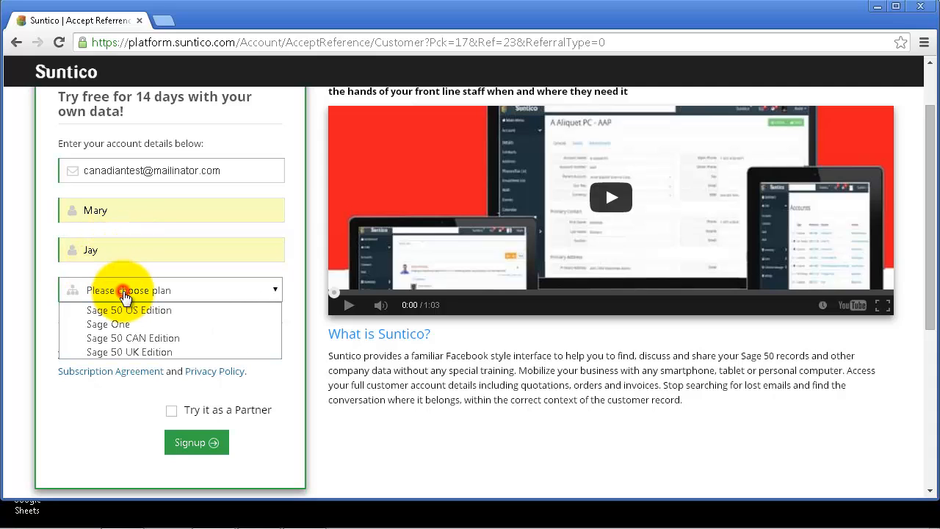
{"action": "left_click", "coordinate": [135, 337]}
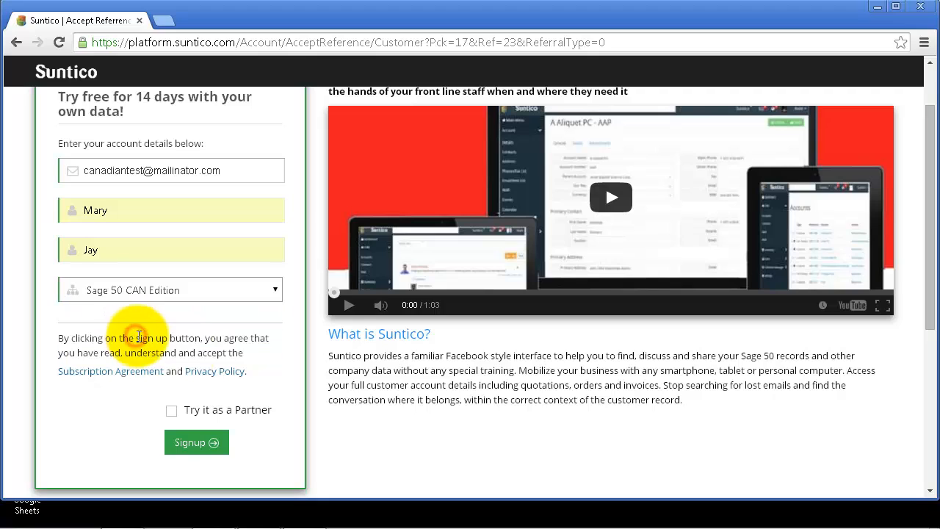
{"action": "left_click", "coordinate": [197, 443]}
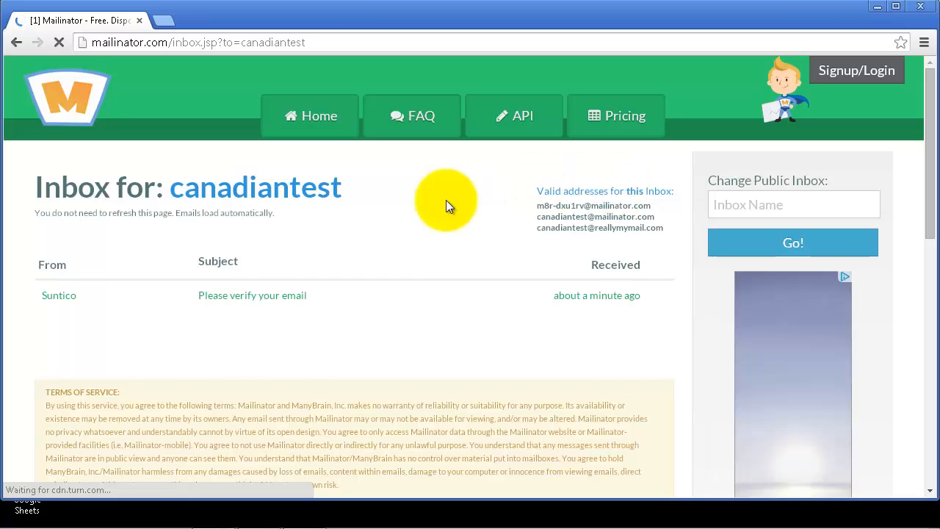
Step: Open Suntico's 'Please verify your email' message and scroll down to its verification link
{"action": "left_click", "coordinate": [250, 303]}
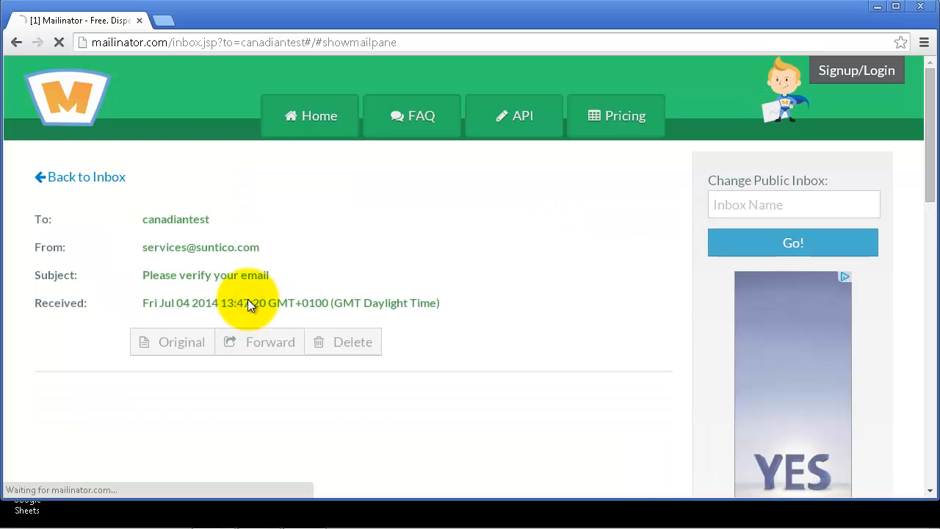
{"action": "scroll", "coordinate": [248, 299], "scroll_direction": "down", "scroll_amount": 1}
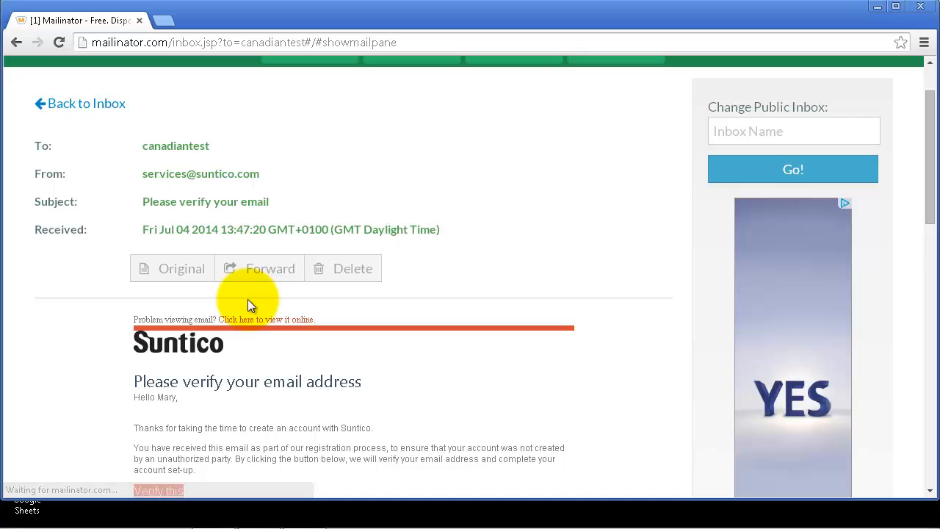
{"action": "scroll", "coordinate": [249, 299], "scroll_direction": "down", "scroll_amount": 1}
{"action": "scroll", "coordinate": [249, 299], "scroll_direction": "down", "scroll_amount": 2}
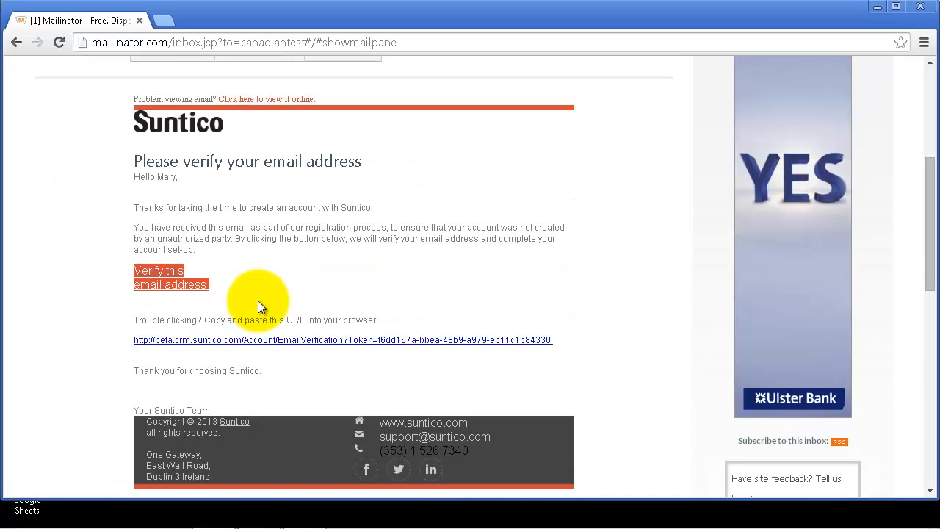
Step: Follow the verification link and sign up as 'universal Construction Test' with a password entered twice
{"action": "left_click", "coordinate": [301, 340]}
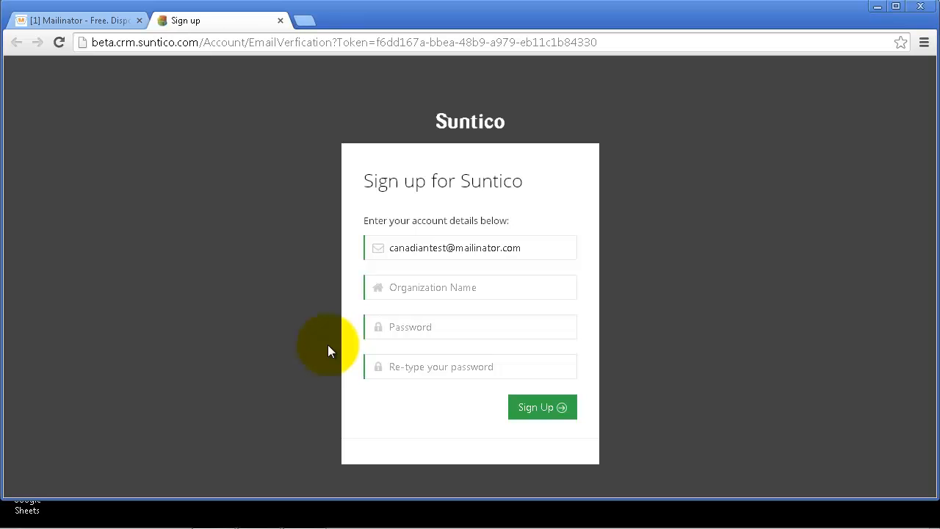
{"action": "left_click", "coordinate": [431, 286]}
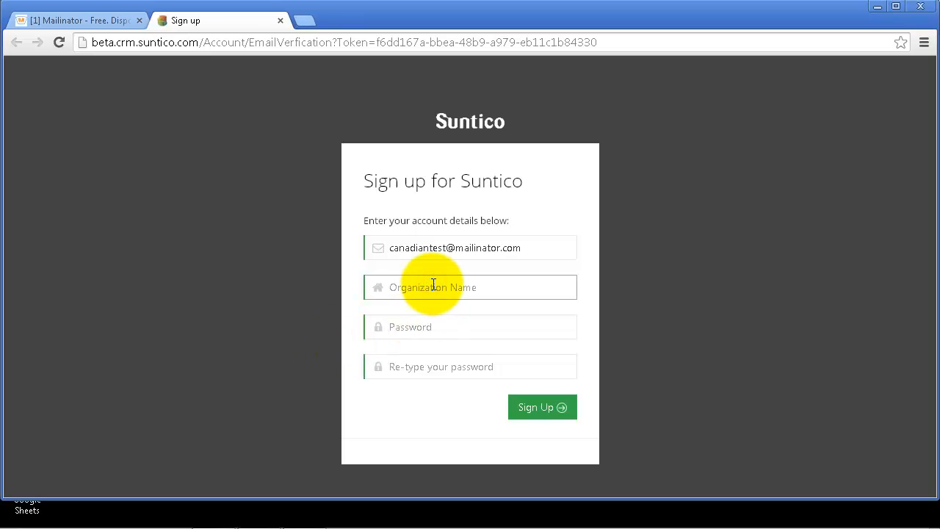
{"action": "type", "text": "universal Construction Test"}
{"action": "left_click", "coordinate": [450, 330]}
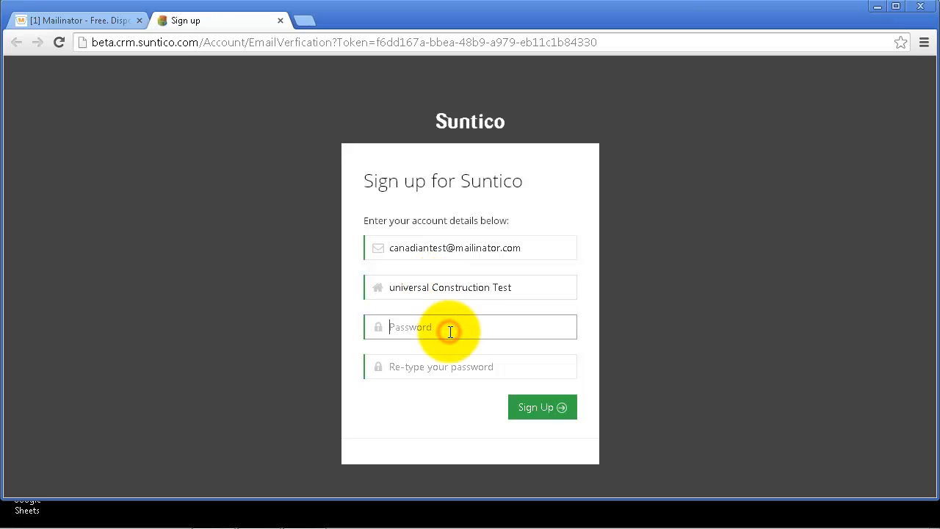
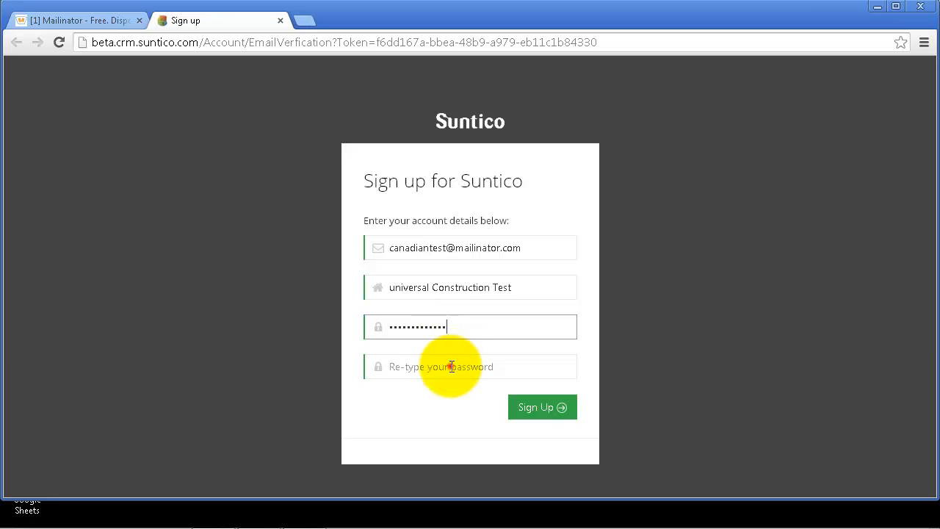
{"action": "left_click", "coordinate": [451, 367]}
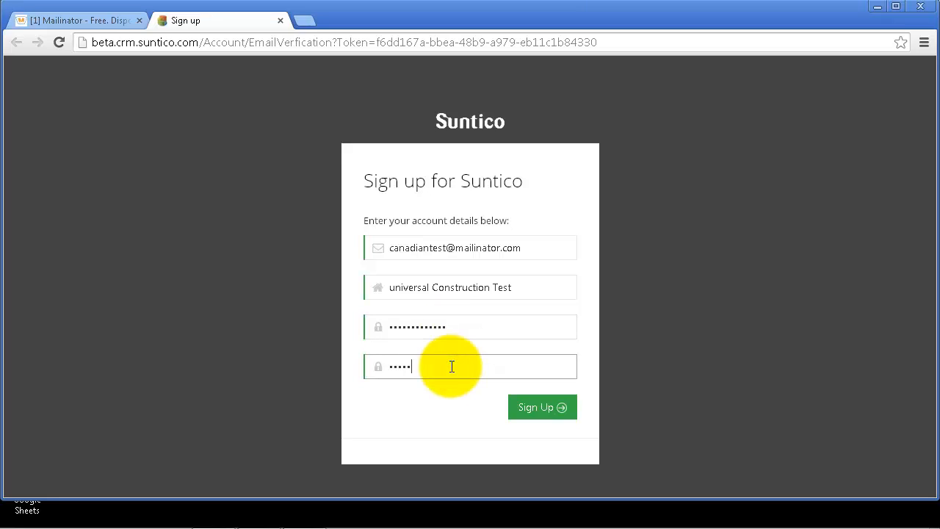
{"action": "left_click", "coordinate": [527, 403]}
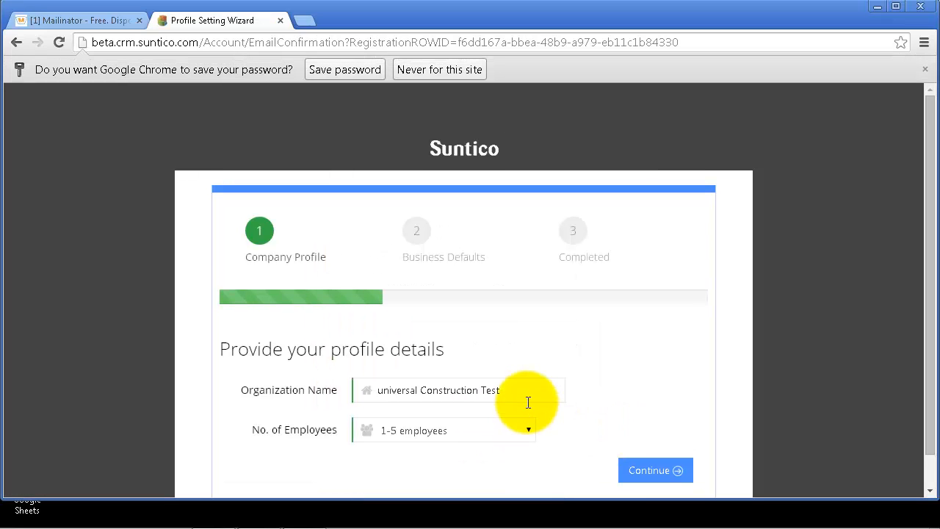
Step: Accept the default company profile and business defaults, then go into the Suntico application
{"action": "scroll", "coordinate": [528, 402], "scroll_direction": "down", "scroll_amount": 1}
{"action": "left_click", "coordinate": [663, 438]}
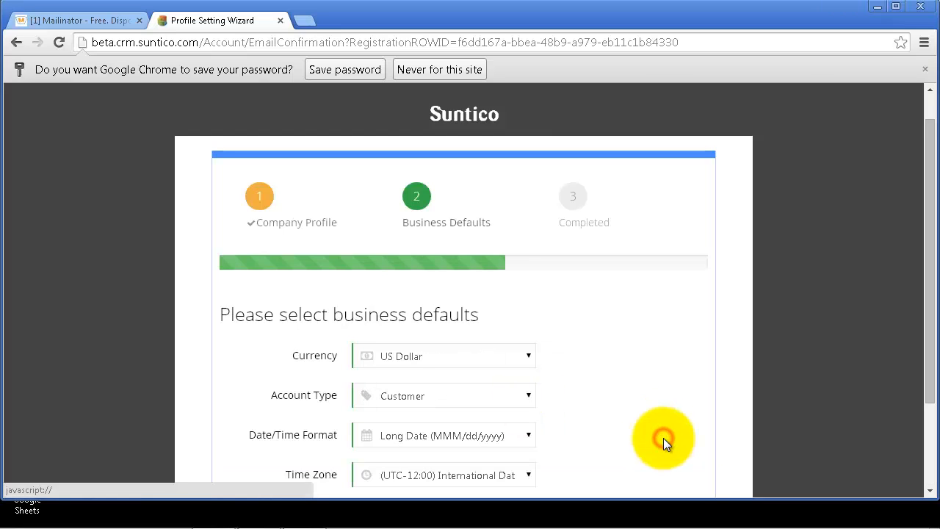
{"action": "scroll", "coordinate": [660, 429], "scroll_direction": "down", "scroll_amount": 2}
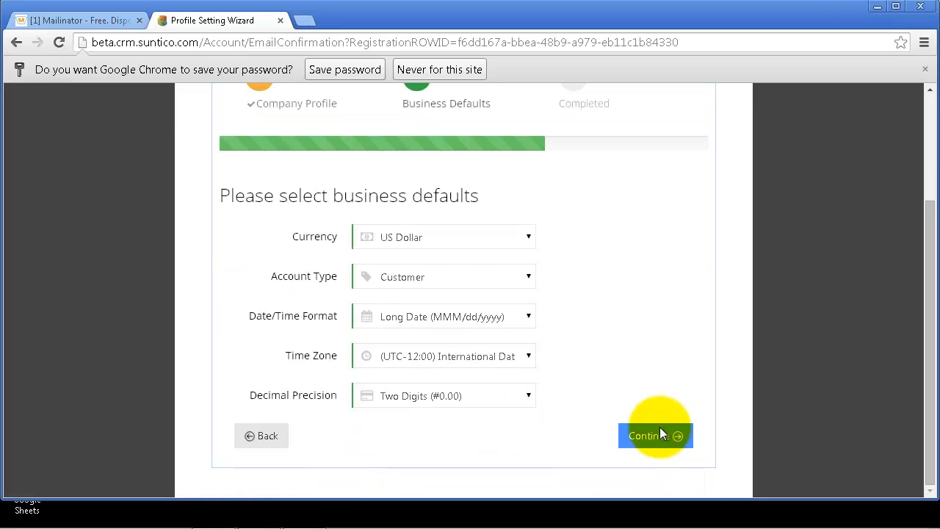
{"action": "left_click", "coordinate": [660, 432]}
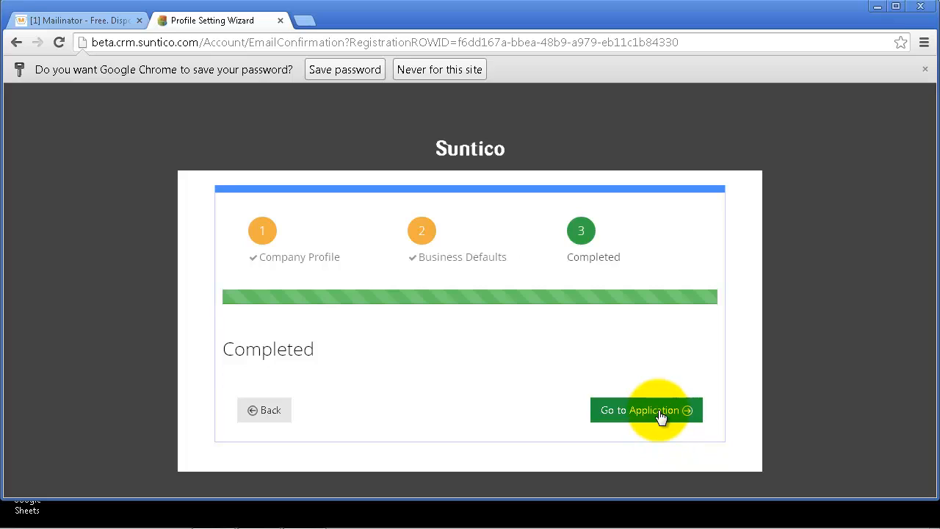
{"action": "left_click", "coordinate": [658, 415]}
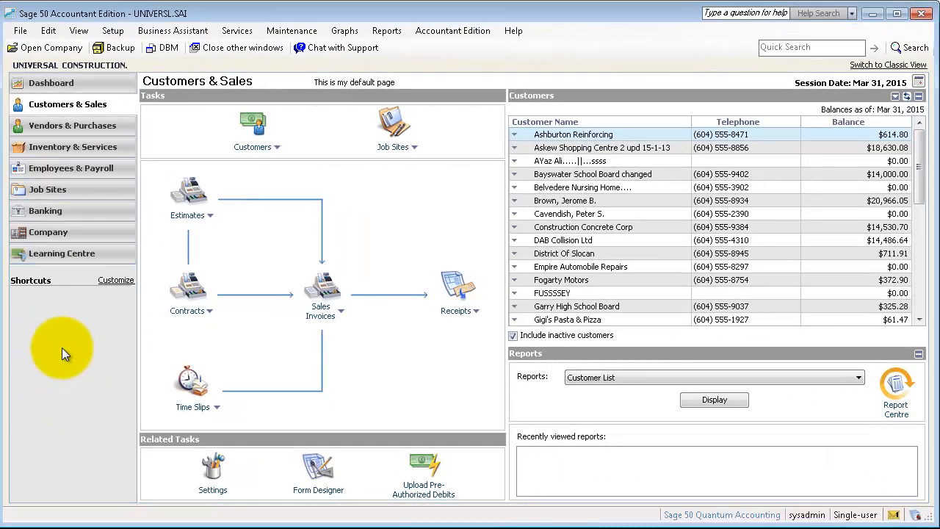
Step: Unlock Setup > Set Up Users & Roles with the sysadmin password and begin adding a user
{"action": "left_click", "coordinate": [110, 32]}
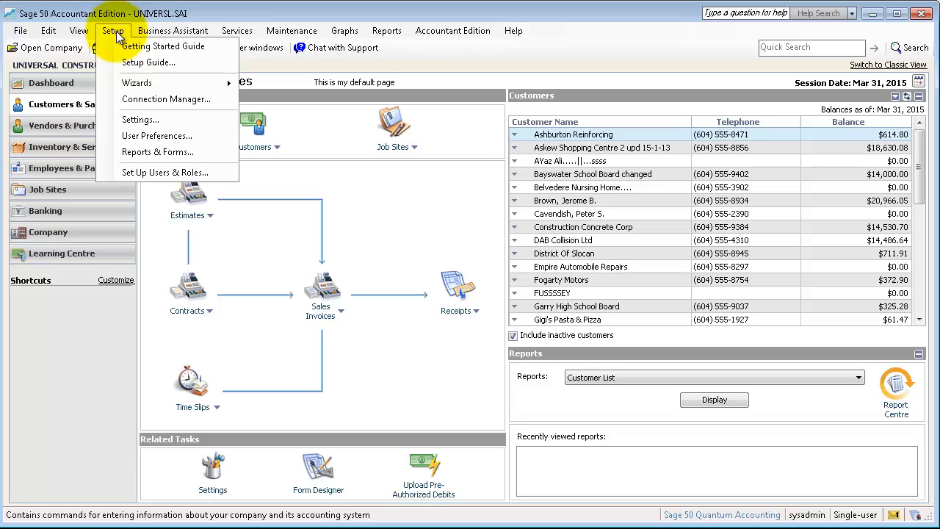
{"action": "left_click", "coordinate": [149, 174]}
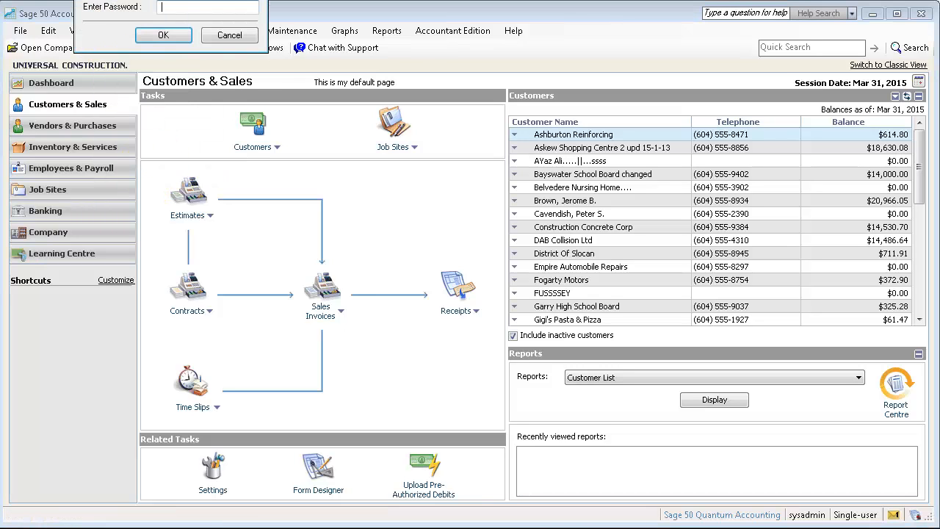
{"action": "left_click_drag", "start_coordinate": [164, 0], "coordinate": [229, 88]}
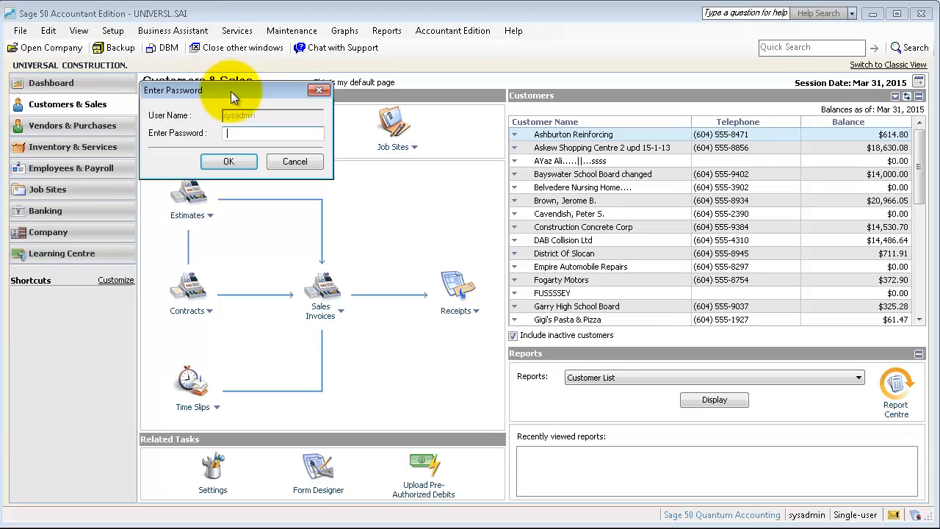
{"action": "type", "text": "••••••"}
{"action": "left_click", "coordinate": [241, 161]}
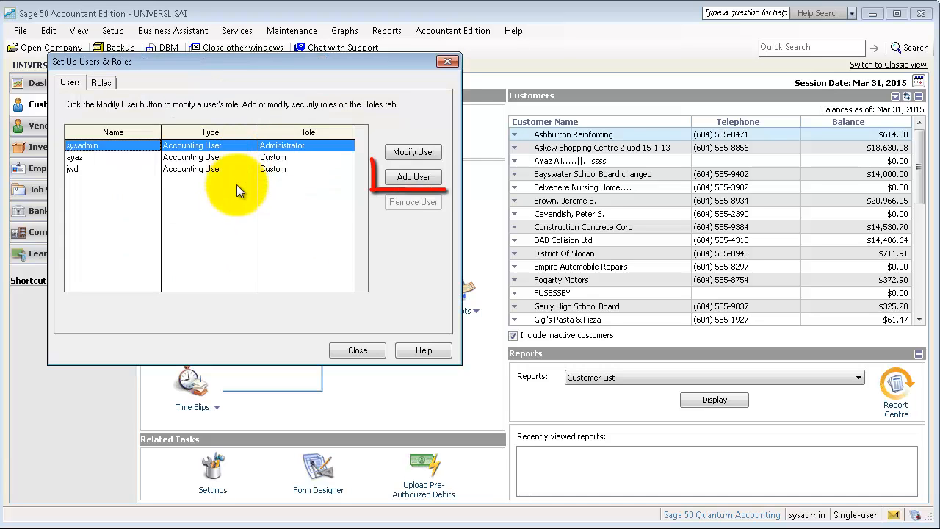
{"action": "left_click", "coordinate": [408, 177]}
Step: Enter user name 'sunticotest' and its password twice for the new Sage 50 user
{"action": "left_click", "coordinate": [370, 96]}
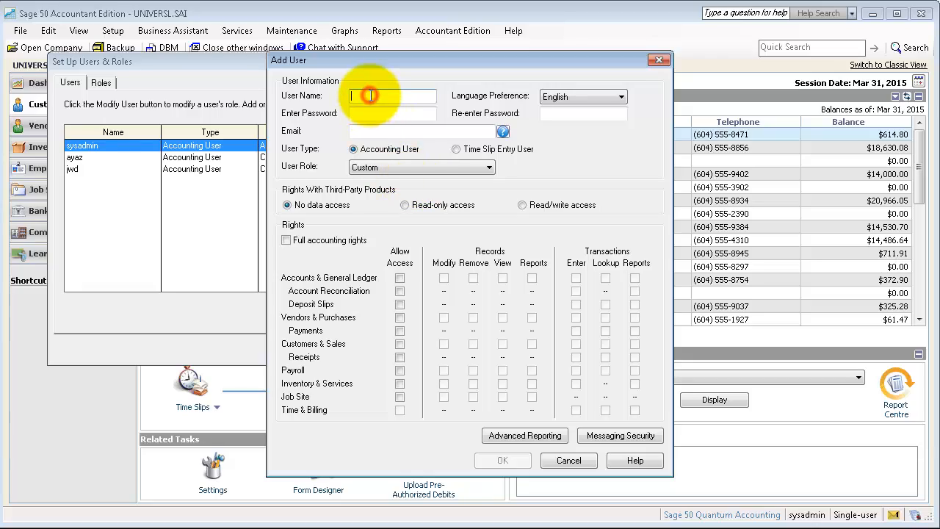
{"action": "type", "text": "sunticotest"}
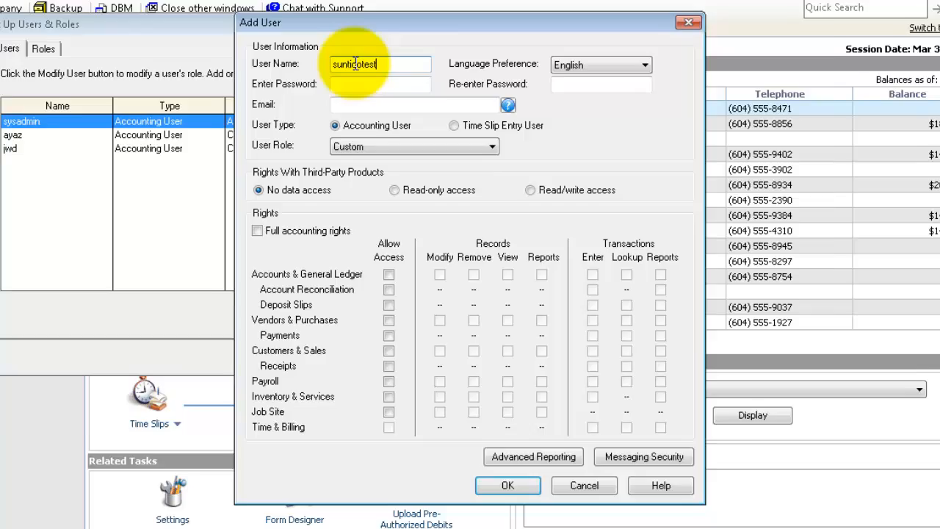
{"action": "left_click", "coordinate": [400, 84]}
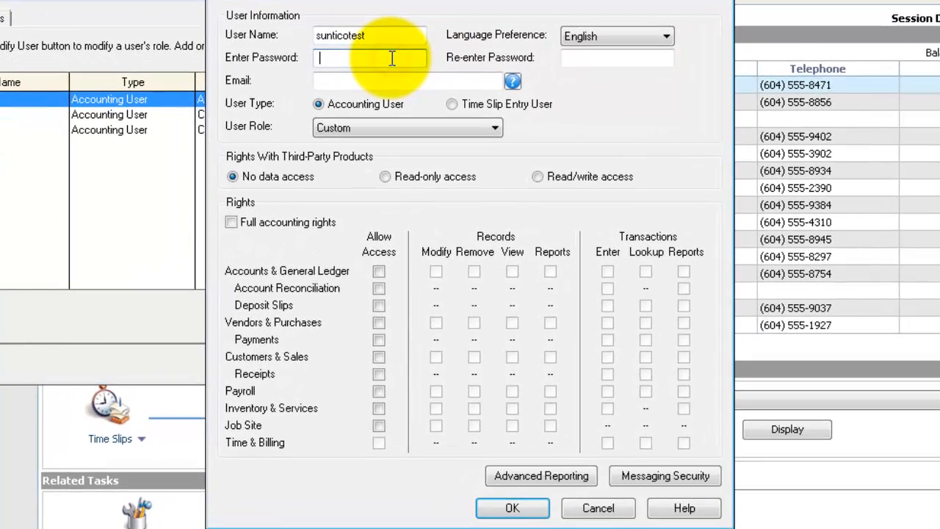
{"action": "type", "text": "••••"}
{"action": "left_click", "coordinate": [630, 59]}
{"action": "type", "text": "••••"}
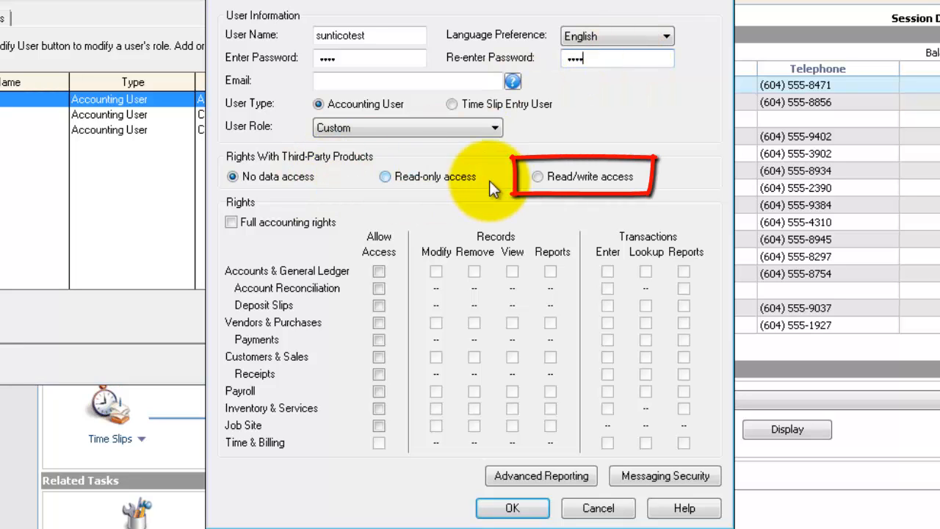
Step: Give the user read/write third-party access and full accounting rights, save, and close the users window
{"action": "left_click", "coordinate": [536, 177]}
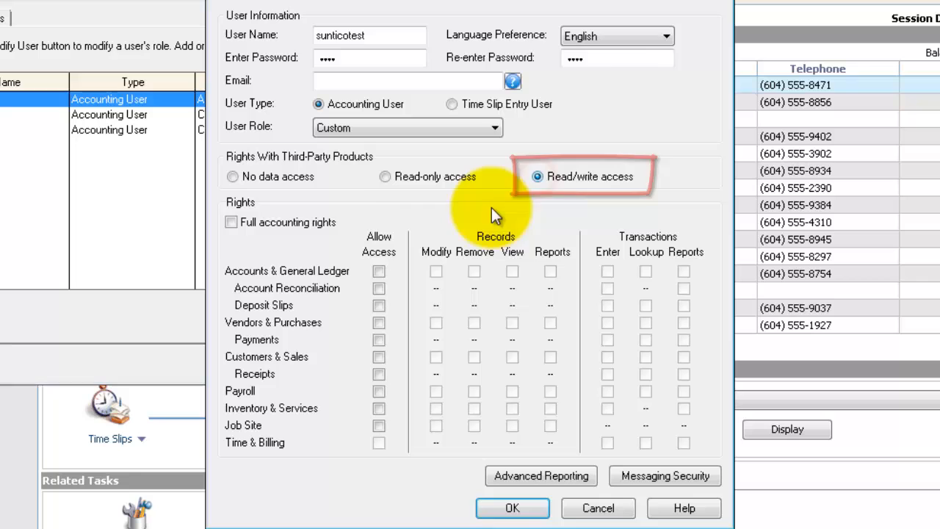
{"action": "left_click", "coordinate": [232, 222]}
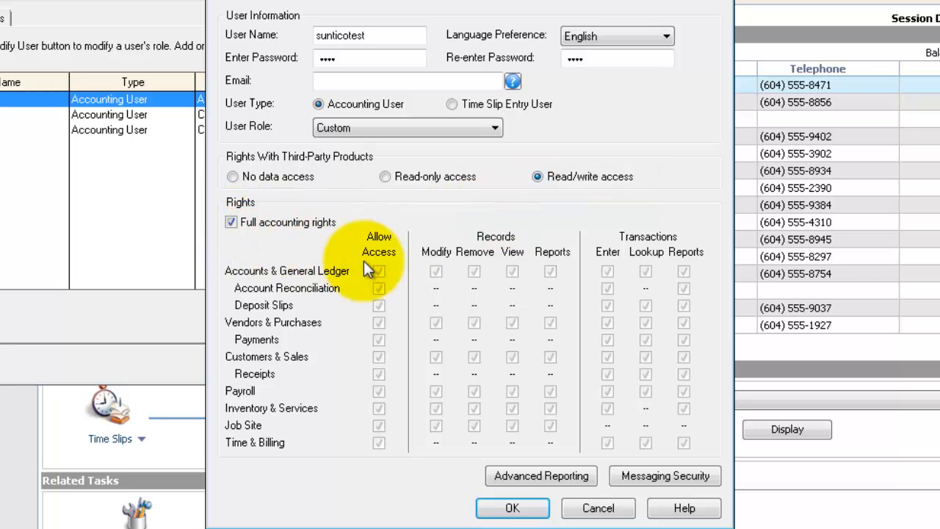
{"action": "left_click", "coordinate": [503, 509]}
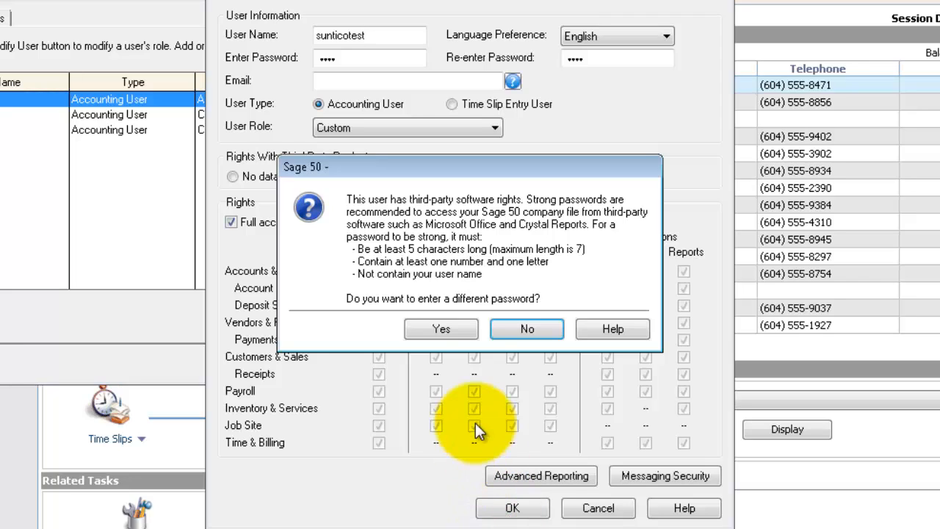
{"action": "left_click", "coordinate": [514, 326]}
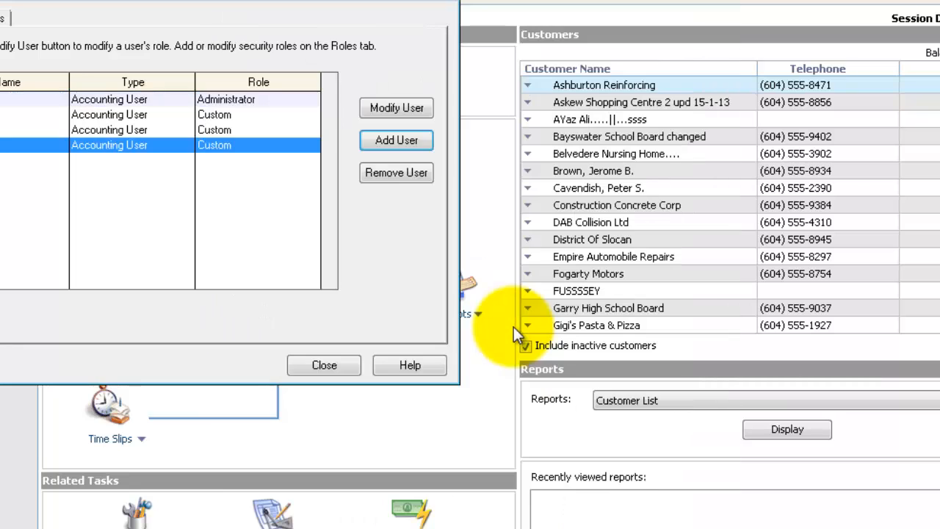
{"action": "left_click", "coordinate": [350, 365]}
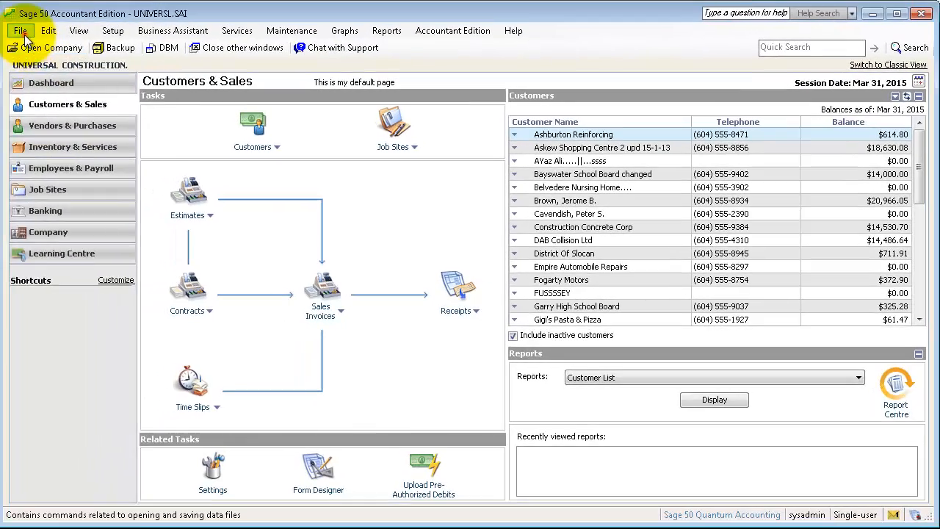
Step: Switch the Sage 50 company file to multi-user mode and confirm with Yes
{"action": "left_click", "coordinate": [20, 31]}
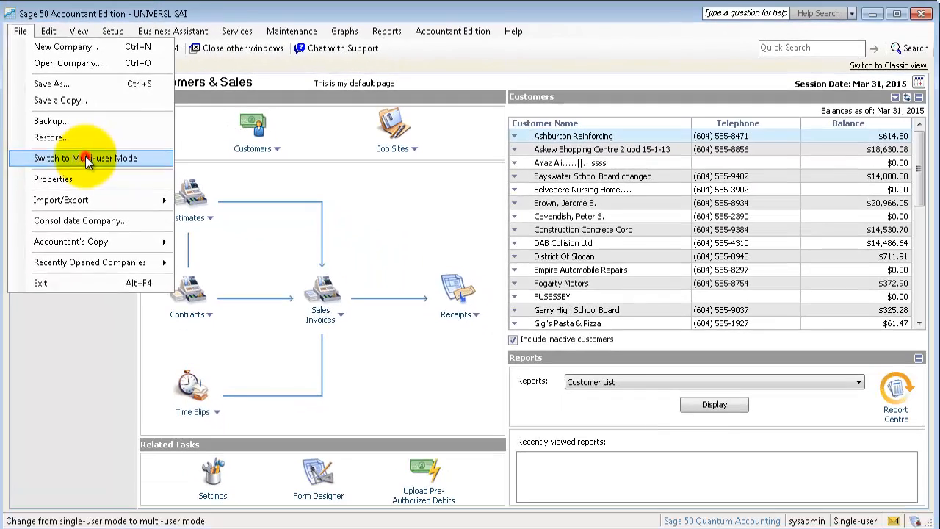
{"action": "left_click", "coordinate": [129, 206]}
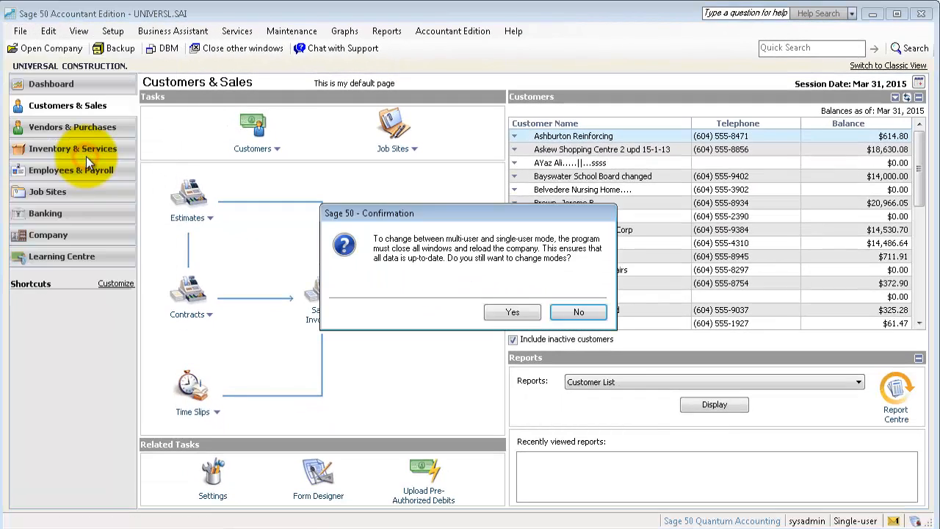
{"action": "left_click", "coordinate": [509, 312]}
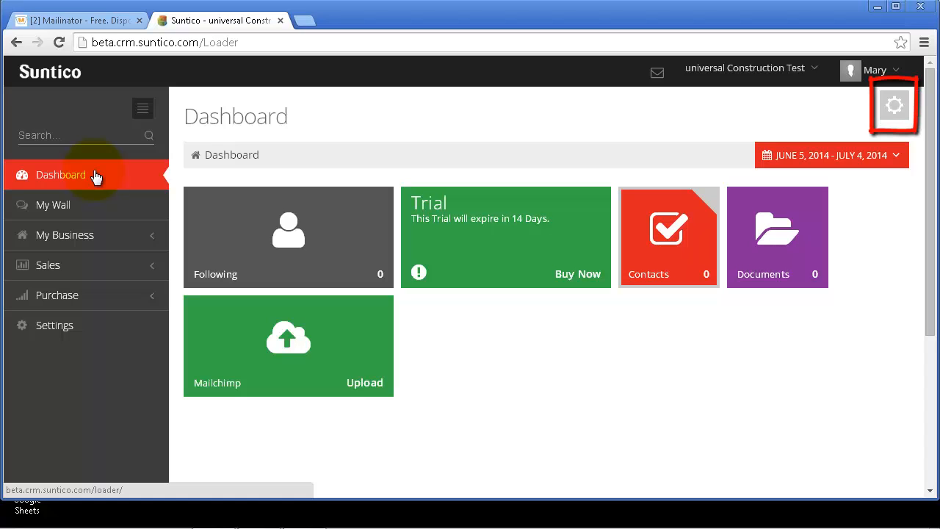
Step: Open the Suntico Connector Download Manager page and copy its 'cmd /c dir' .NET check command
{"action": "left_click", "coordinate": [895, 114]}
{"action": "left_click", "coordinate": [823, 116]}
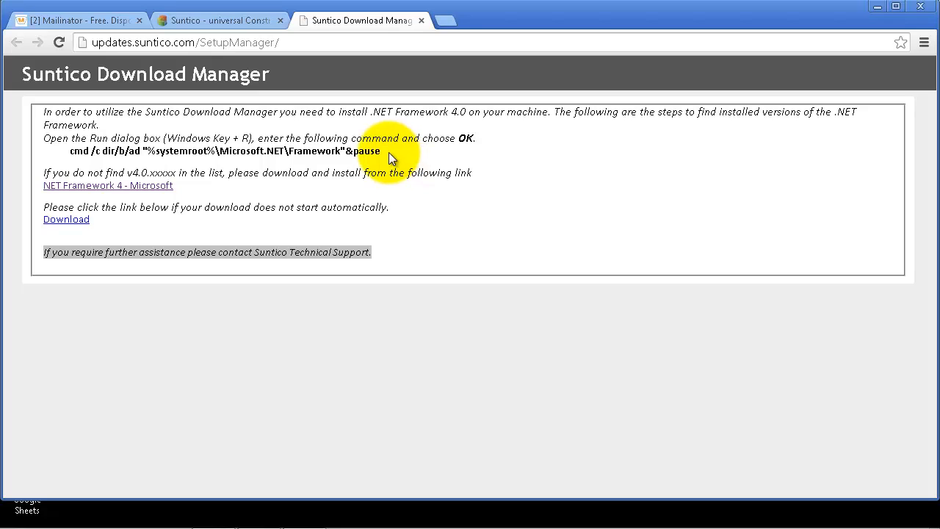
{"action": "left_click_drag", "start_coordinate": [389, 153], "coordinate": [85, 153]}
{"action": "right_click", "coordinate": [100, 151]}
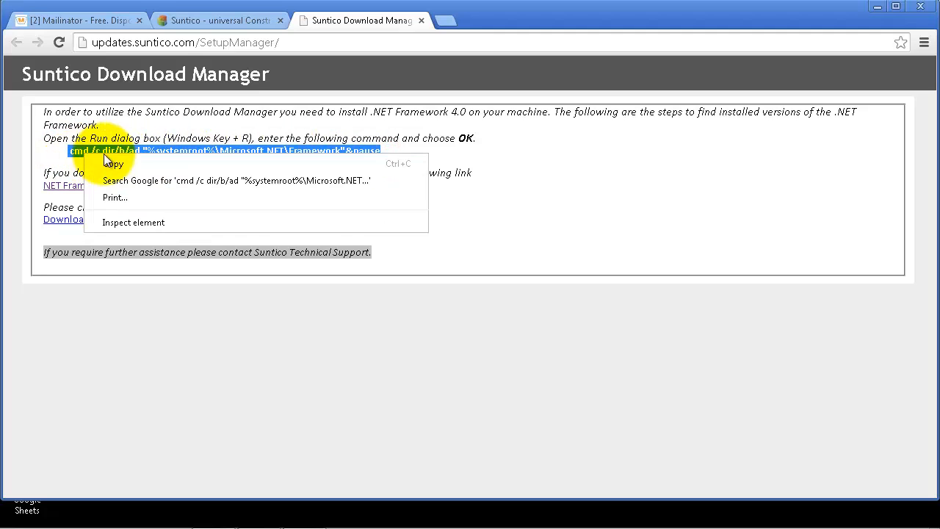
{"action": "left_click", "coordinate": [110, 160]}
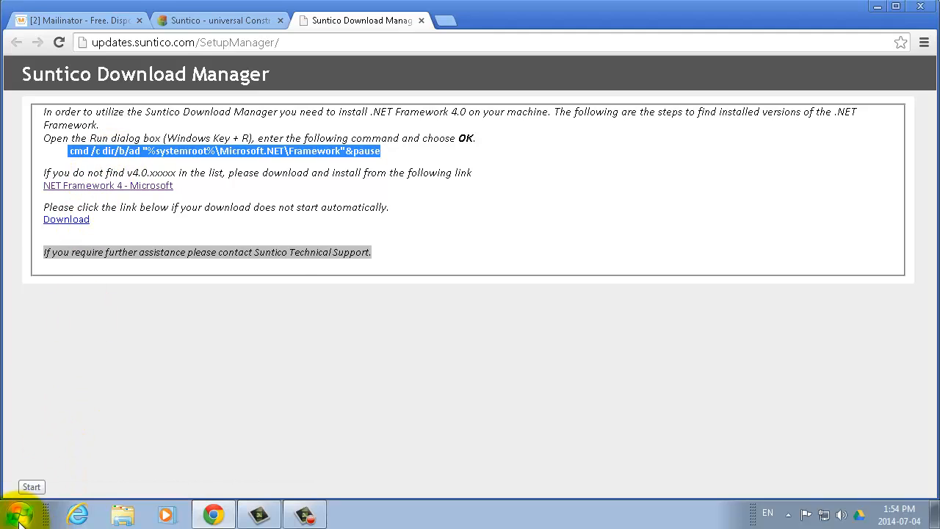
Step: Run the pasted .NET check command in Command Prompt, listing versions up to v4.0.30319
{"action": "left_click", "coordinate": [19, 520]}
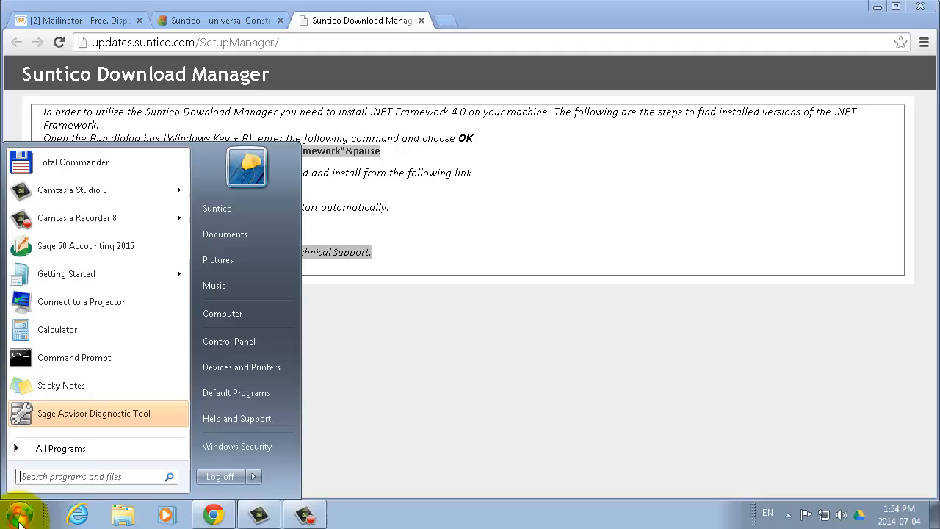
{"action": "left_click", "coordinate": [49, 451]}
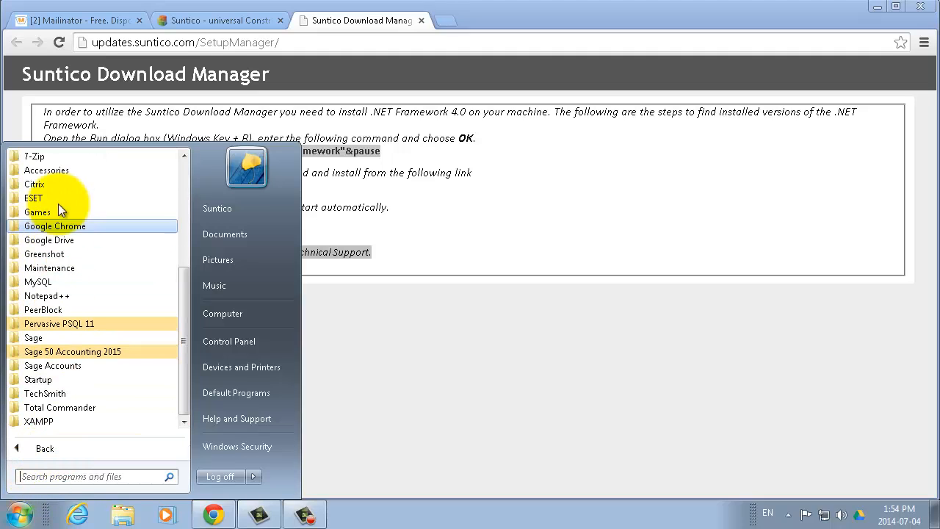
{"action": "left_click", "coordinate": [51, 174]}
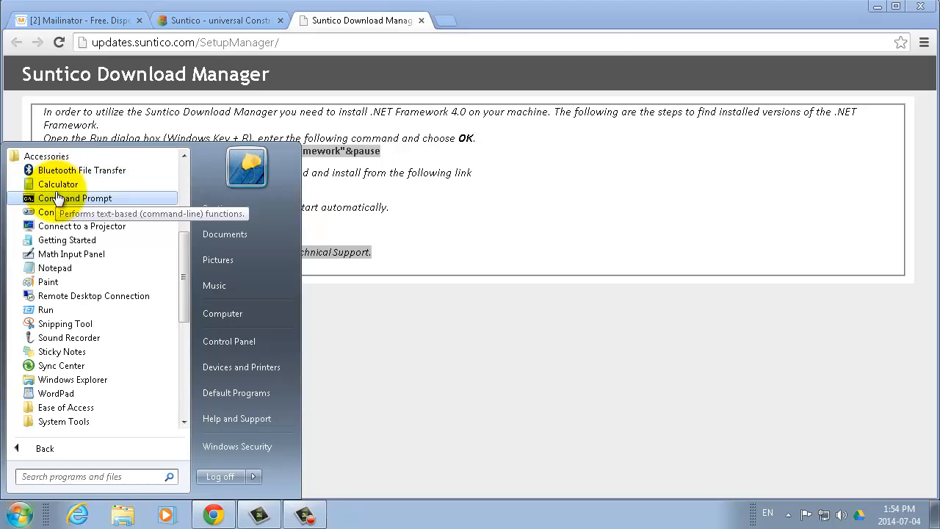
{"action": "left_click", "coordinate": [58, 197]}
{"action": "left_click_drag", "start_coordinate": [352, 4], "coordinate": [399, 113]}
{"action": "right_click", "coordinate": [308, 150]}
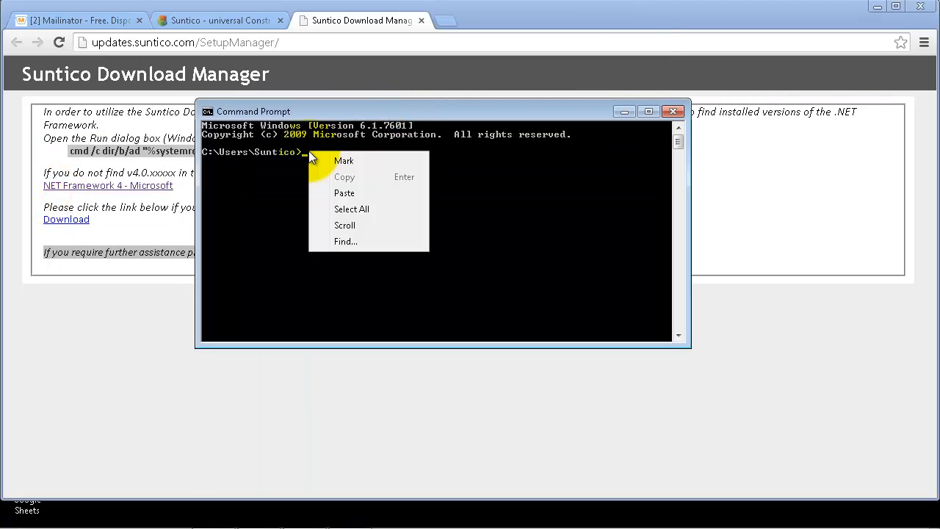
{"action": "left_click", "coordinate": [345, 190]}
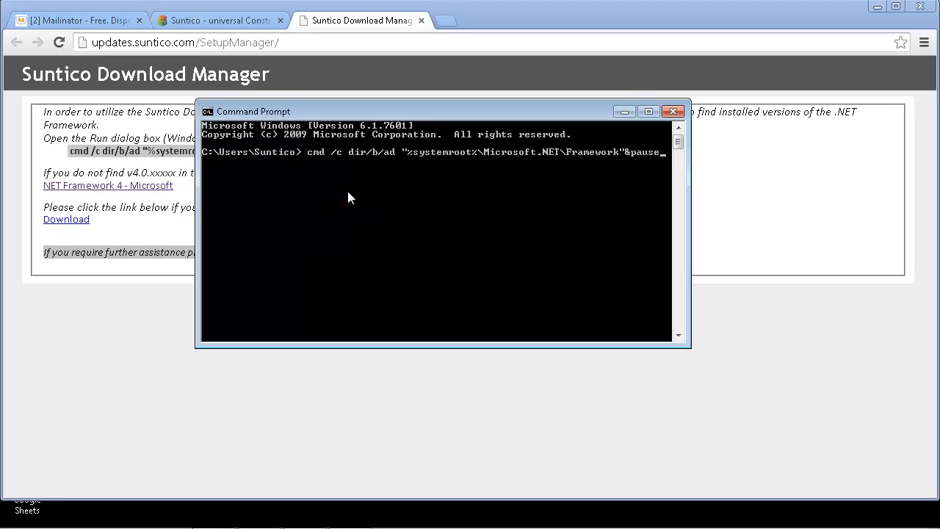
{"action": "key", "text": "Return"}
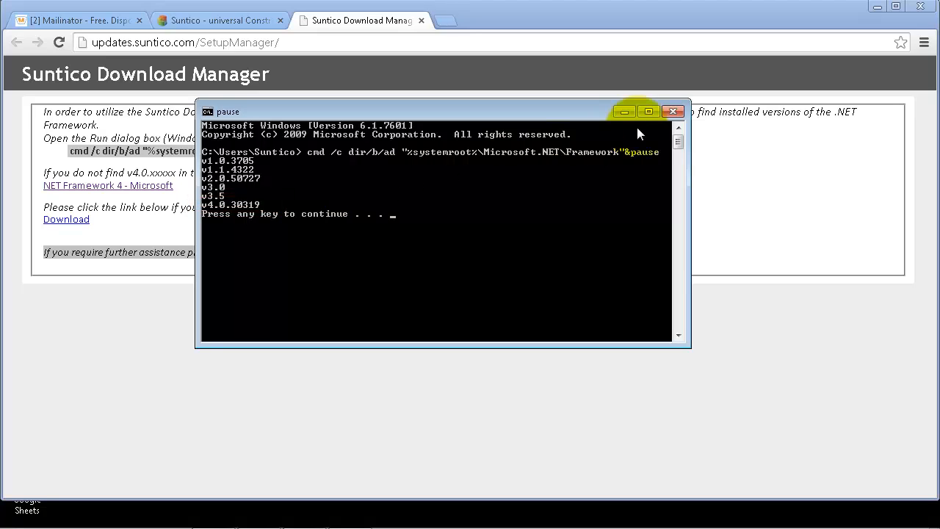
Step: Download SunticoSetupManager.msi and run it past the security warning to reach Product Credentials
{"action": "left_click", "coordinate": [672, 112]}
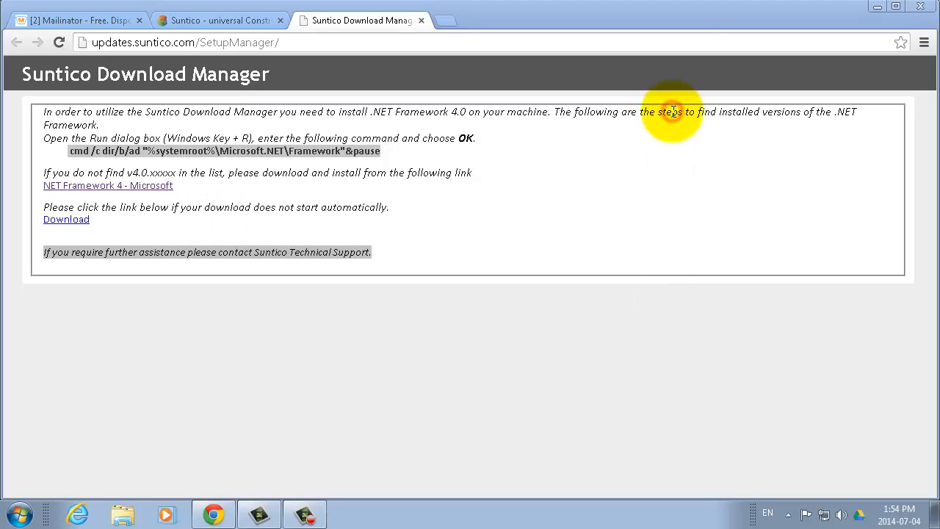
{"action": "left_click", "coordinate": [573, 199]}
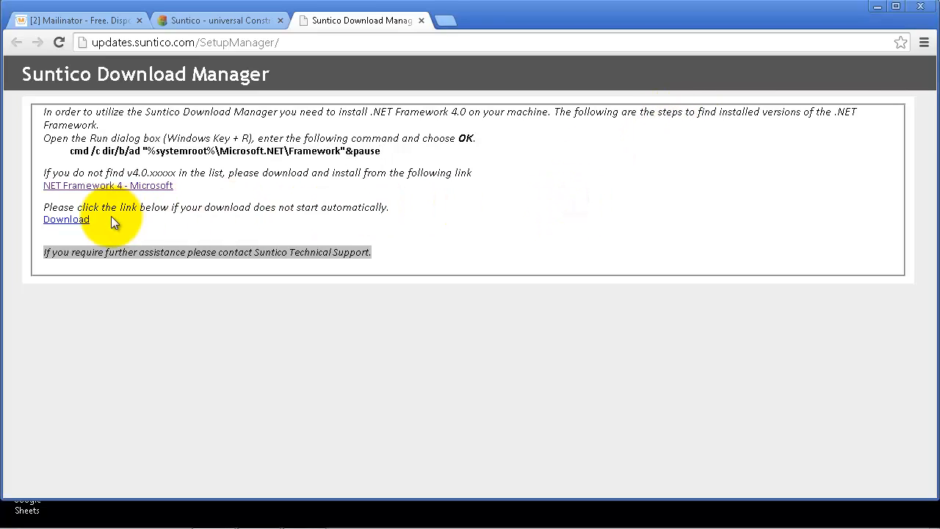
{"action": "left_click", "coordinate": [67, 221]}
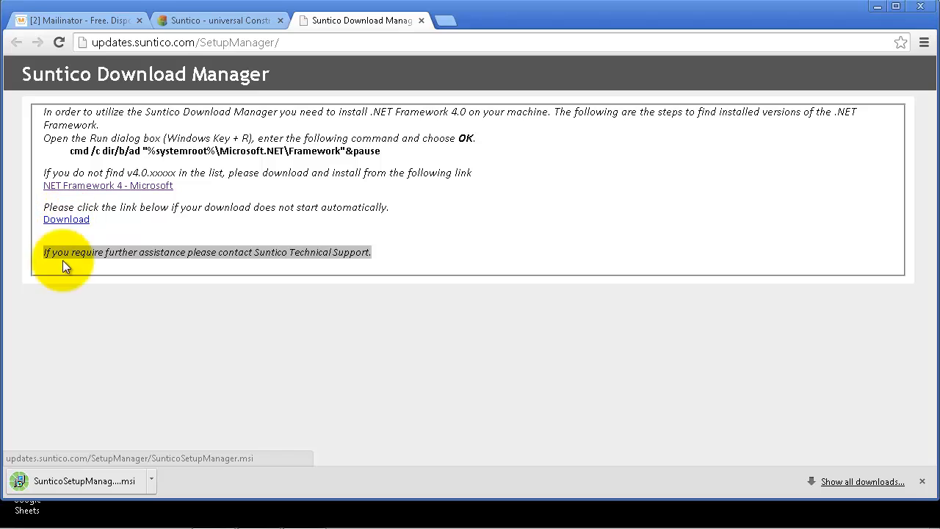
{"action": "left_click", "coordinate": [84, 478]}
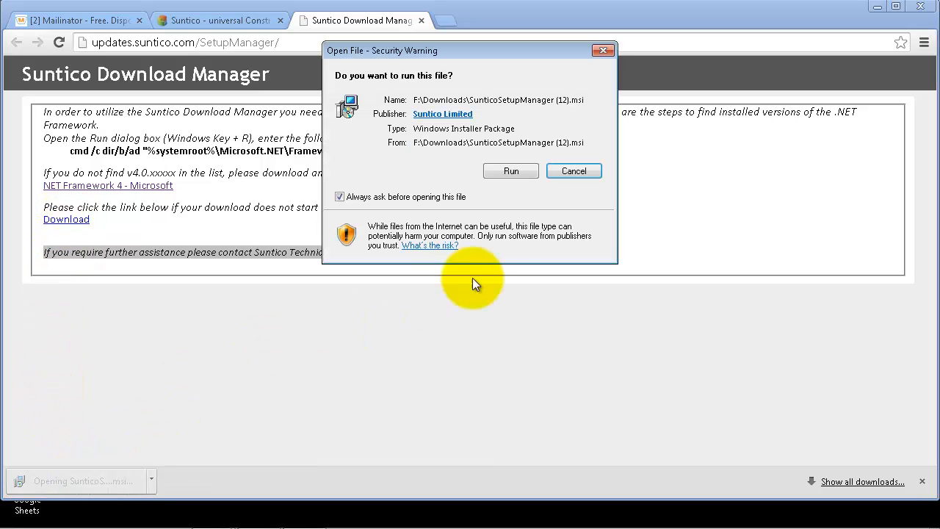
{"action": "left_click", "coordinate": [512, 172]}
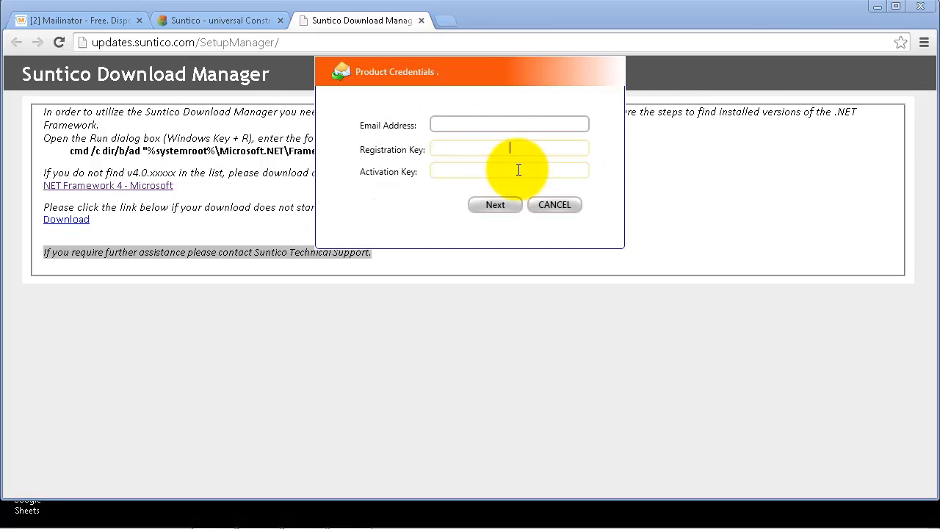
Step: Show the registration and activation keys under Settings > Connector > Connector Keys, then return to the installer's credentials form
{"action": "left_click", "coordinate": [246, 24]}
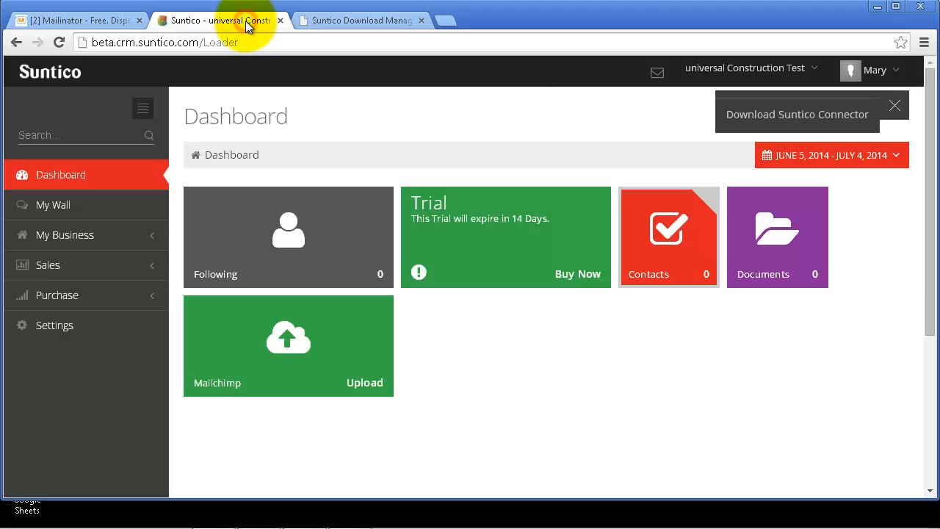
{"action": "left_click", "coordinate": [73, 325]}
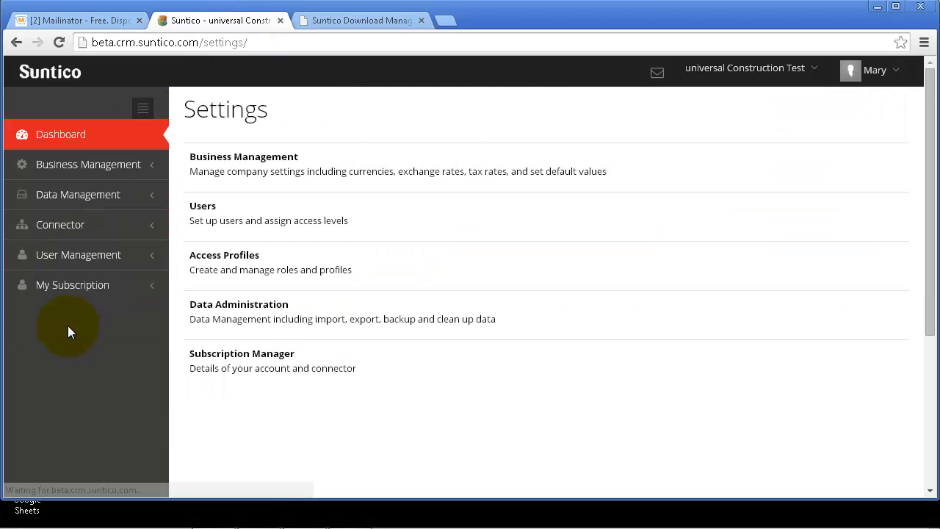
{"action": "left_click", "coordinate": [66, 228]}
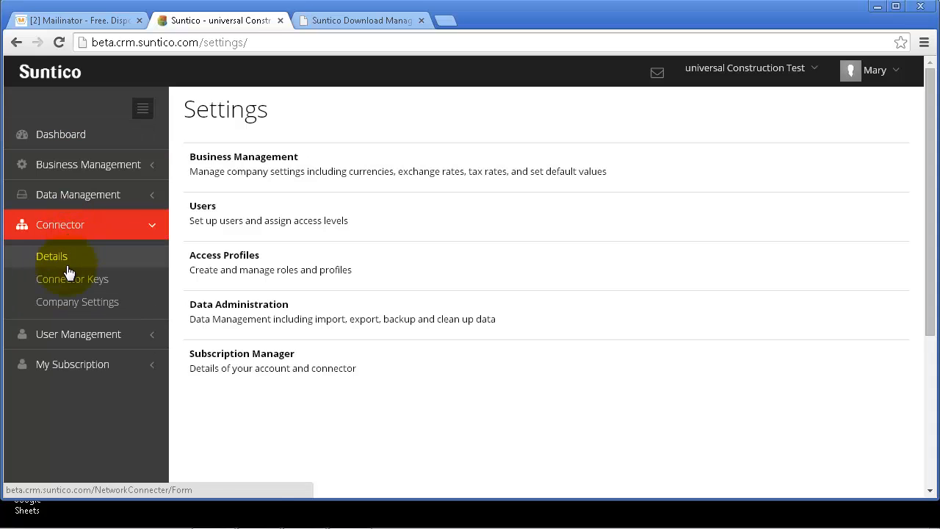
{"action": "left_click", "coordinate": [68, 279]}
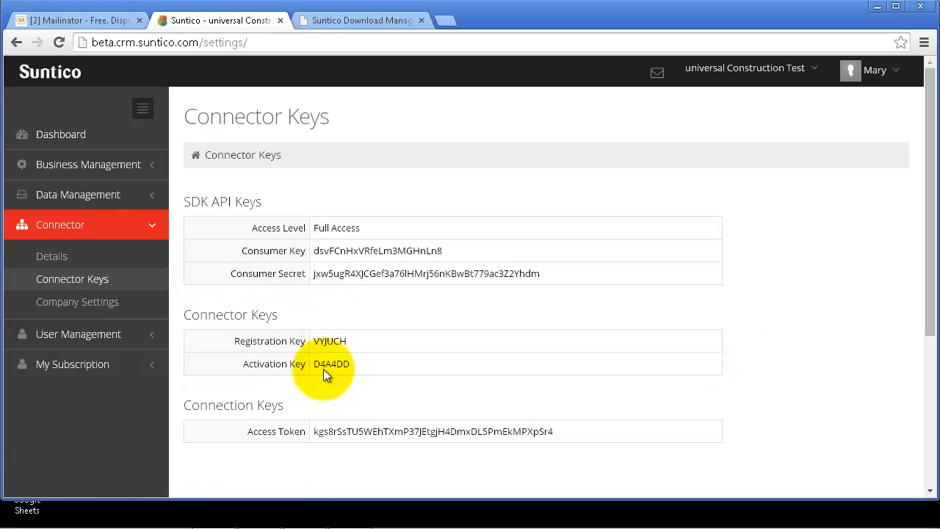
{"action": "mouse_move", "coordinate": [294, 514]}
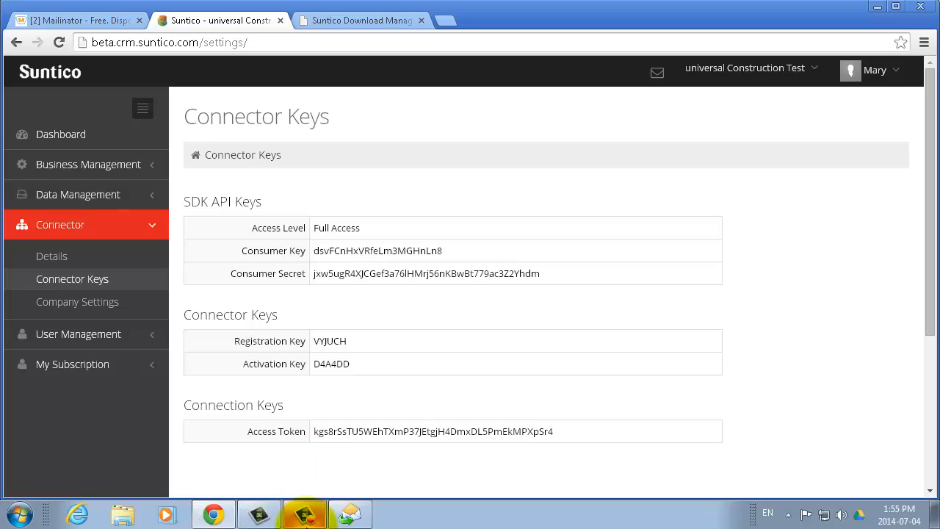
{"action": "left_click", "coordinate": [352, 513]}
Step: Submit the product credentials: the account e-mail, registration key and activation key
{"action": "left_click", "coordinate": [496, 124]}
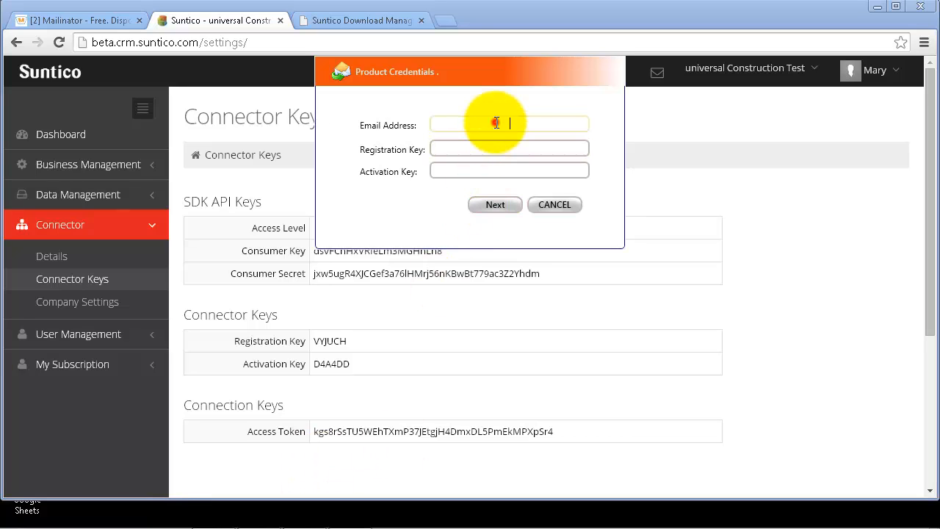
{"action": "left_click", "coordinate": [518, 149]}
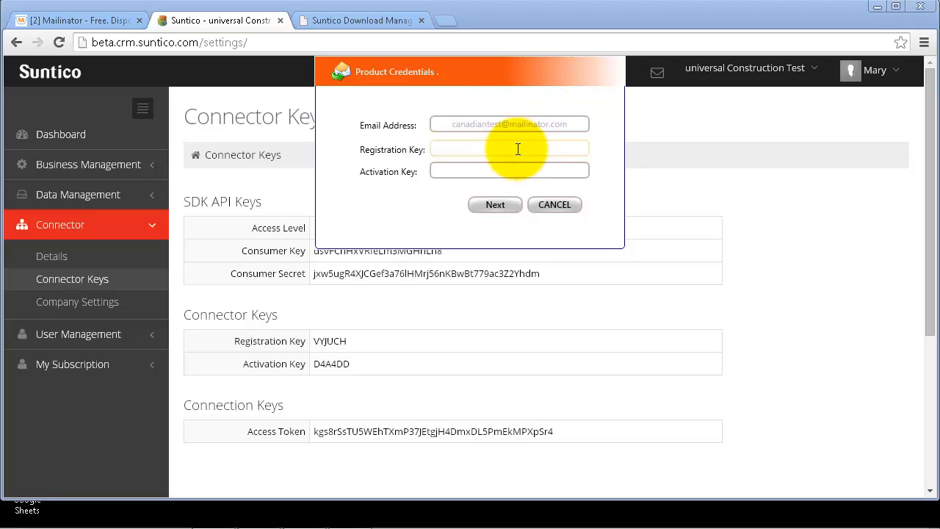
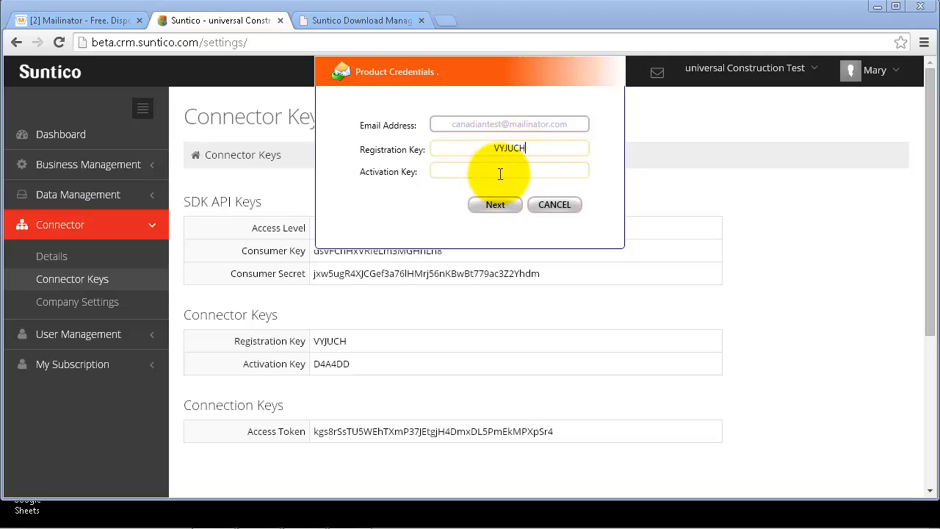
{"action": "left_click", "coordinate": [501, 172]}
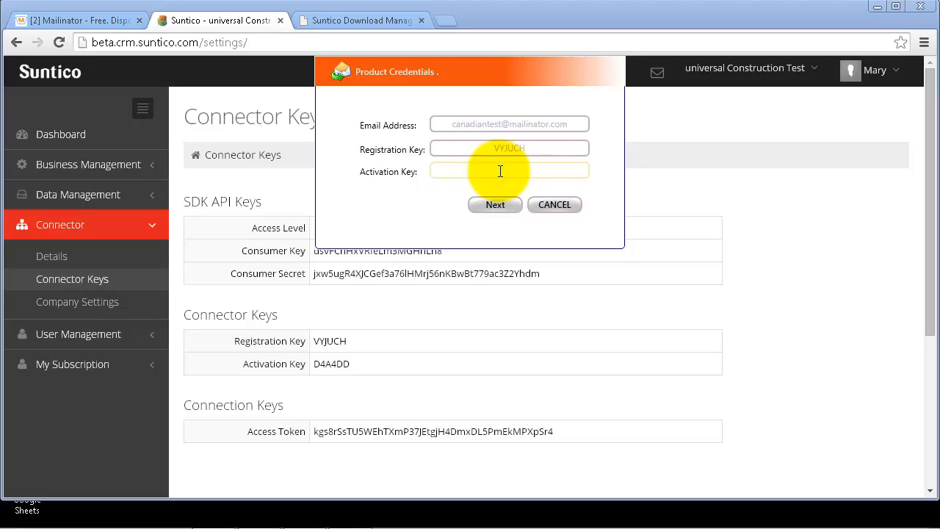
{"action": "left_click", "coordinate": [494, 203]}
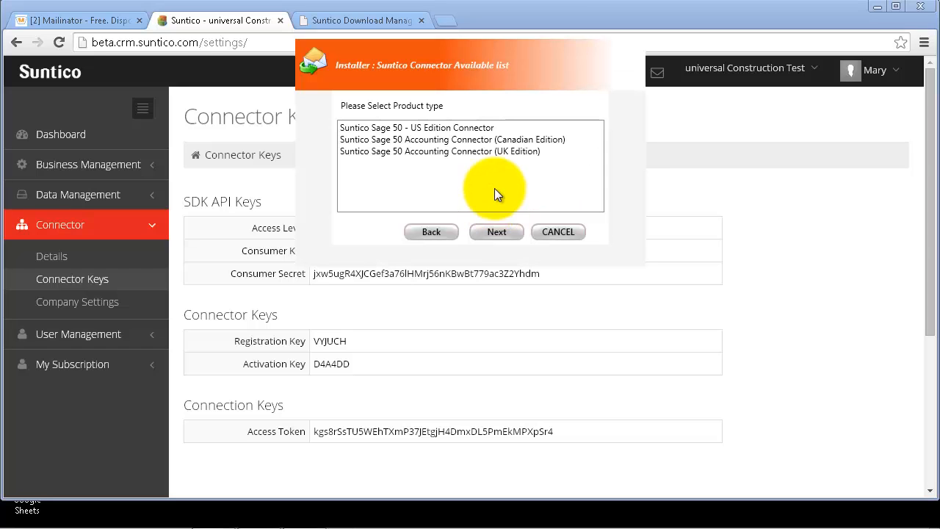
Step: Install the Canadian Edition 2014 connector, build Release 2014.3
{"action": "left_click", "coordinate": [496, 141]}
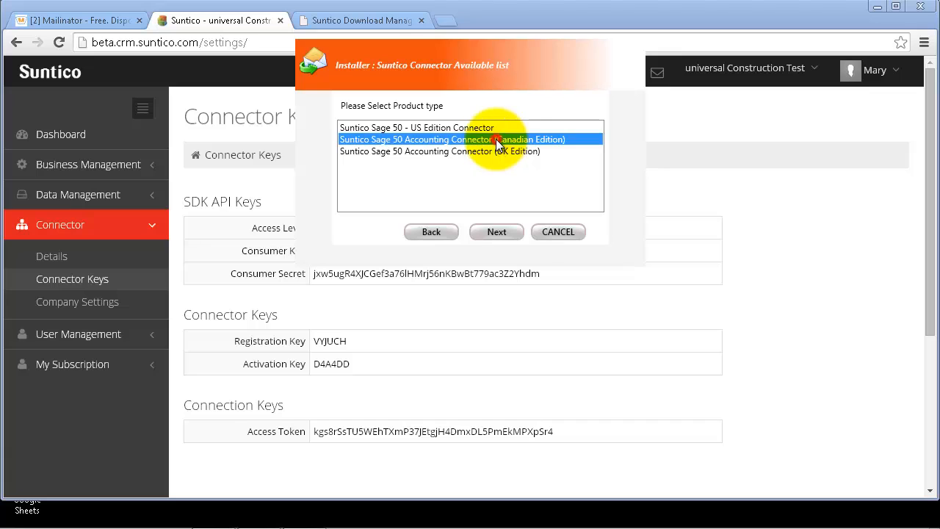
{"action": "left_click", "coordinate": [502, 232]}
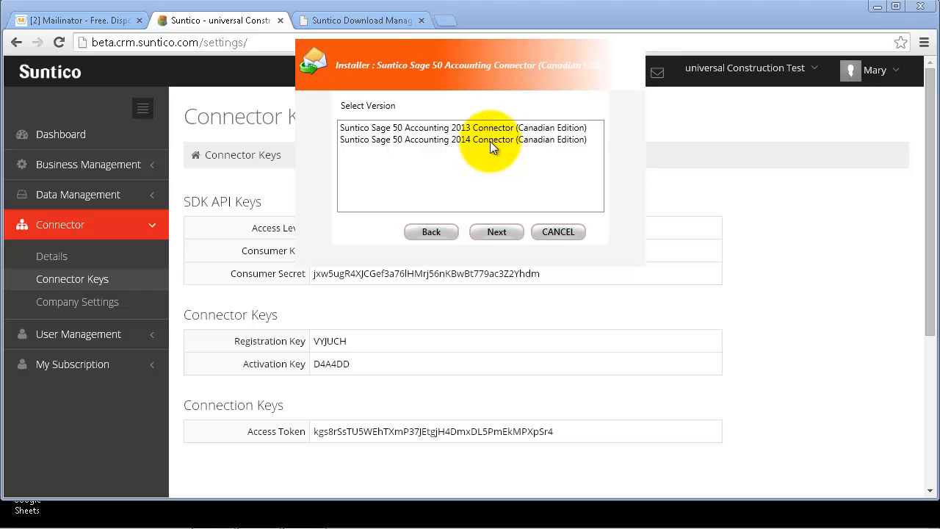
{"action": "left_click", "coordinate": [490, 141]}
{"action": "left_click", "coordinate": [499, 230]}
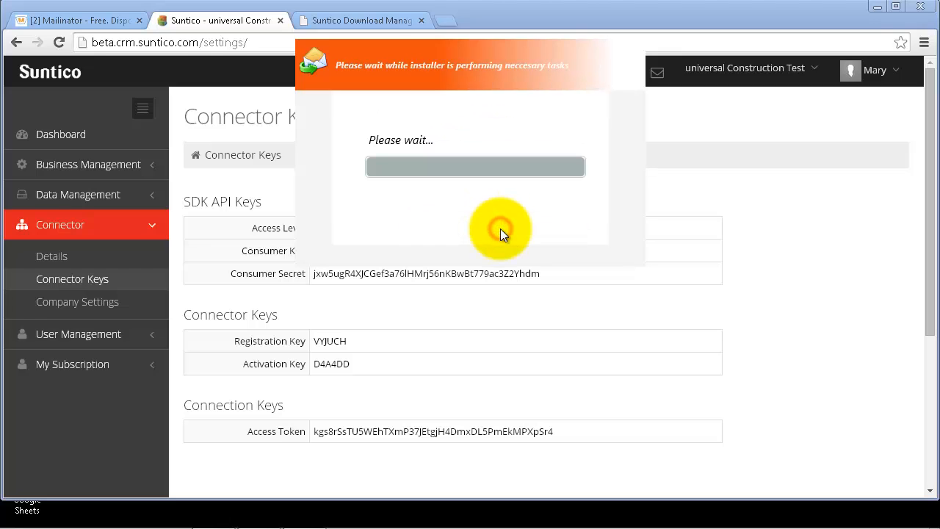
{"action": "left_click", "coordinate": [380, 150]}
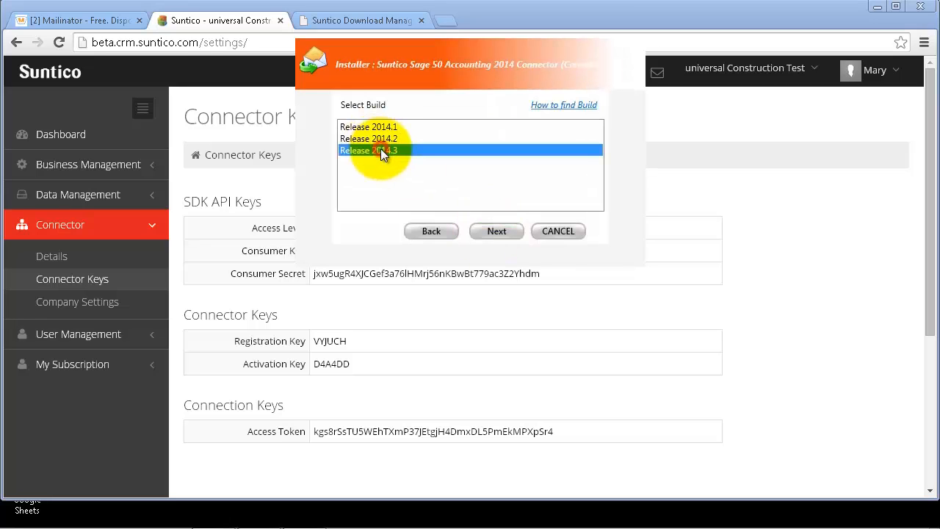
{"action": "left_click", "coordinate": [502, 232]}
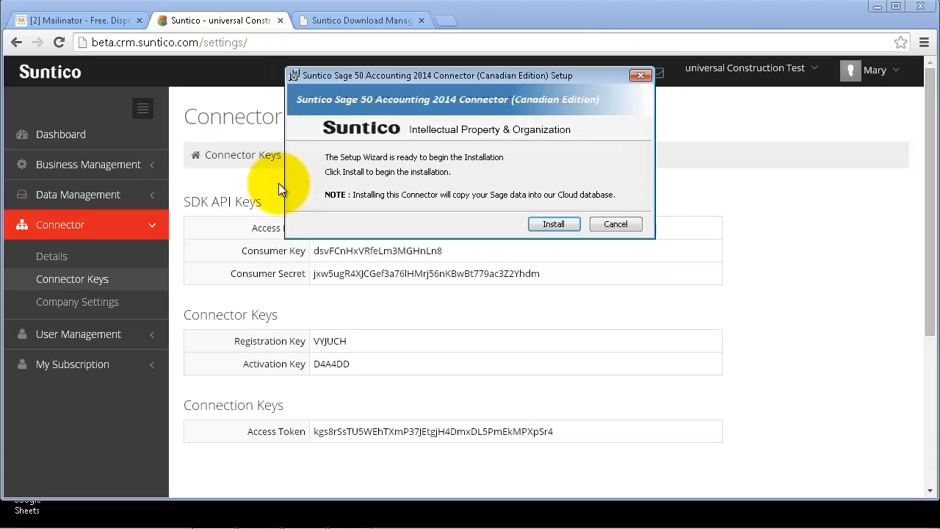
{"action": "left_click", "coordinate": [555, 224]}
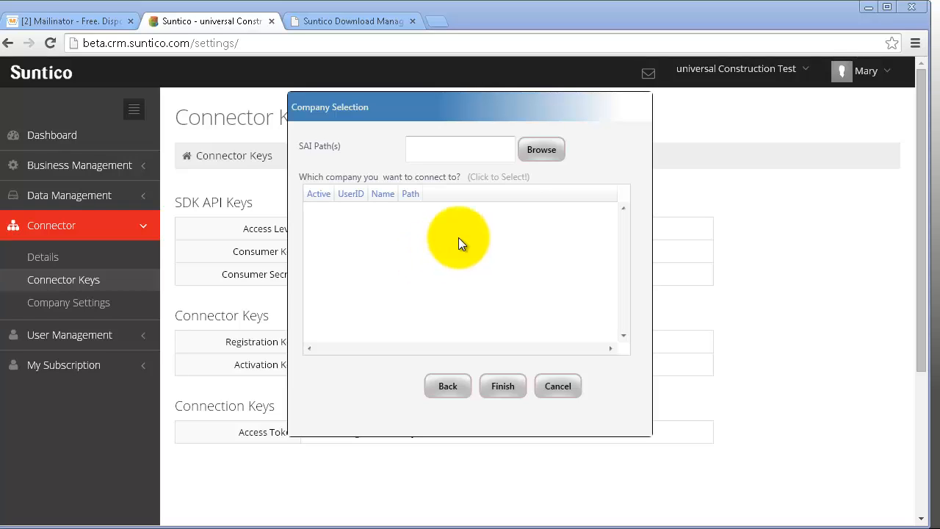
Step: Select the UniversI.SAI company file and choose the UniversI company to connect
{"action": "left_click", "coordinate": [541, 150]}
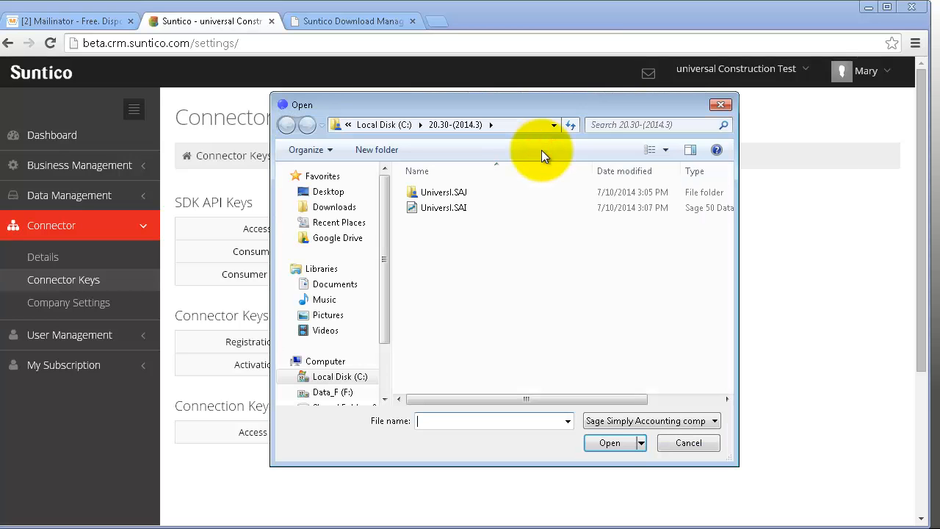
{"action": "left_click", "coordinate": [447, 209]}
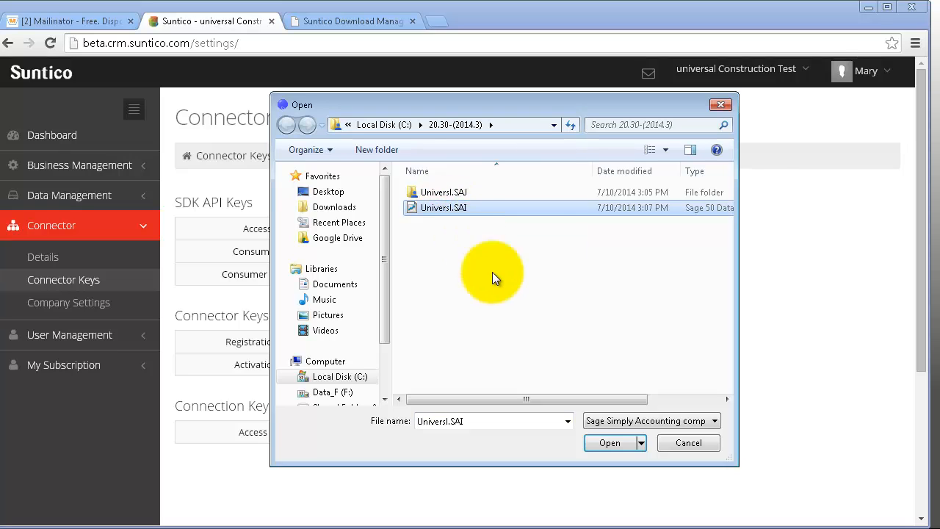
{"action": "left_click", "coordinate": [607, 445]}
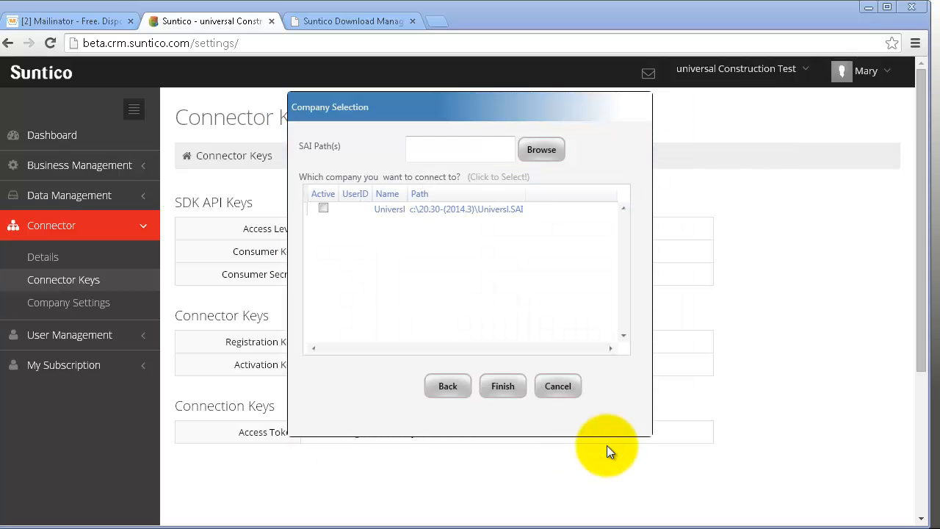
{"action": "left_click", "coordinate": [504, 211]}
Step: Validate the company login with the Sage 50 user name and password
{"action": "left_click", "coordinate": [422, 175]}
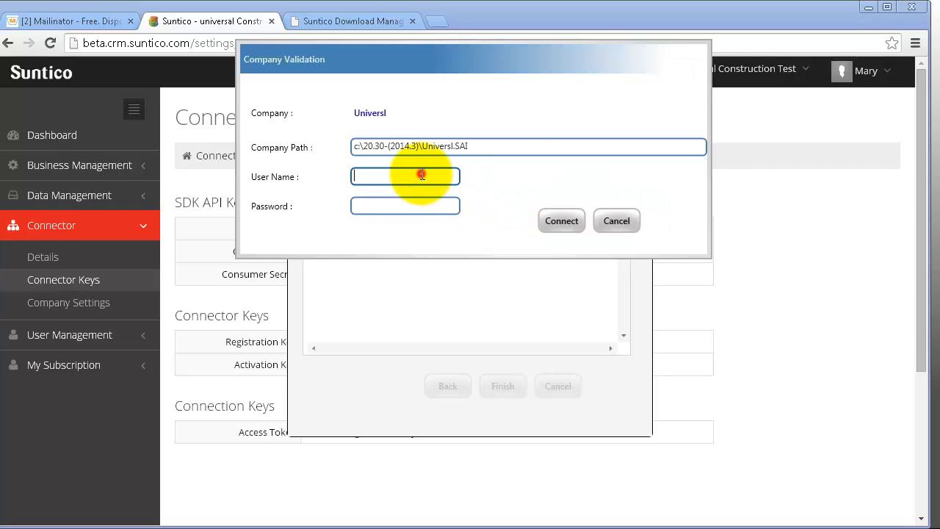
{"action": "type", "text": "sunticotest"}
{"action": "left_click", "coordinate": [412, 208]}
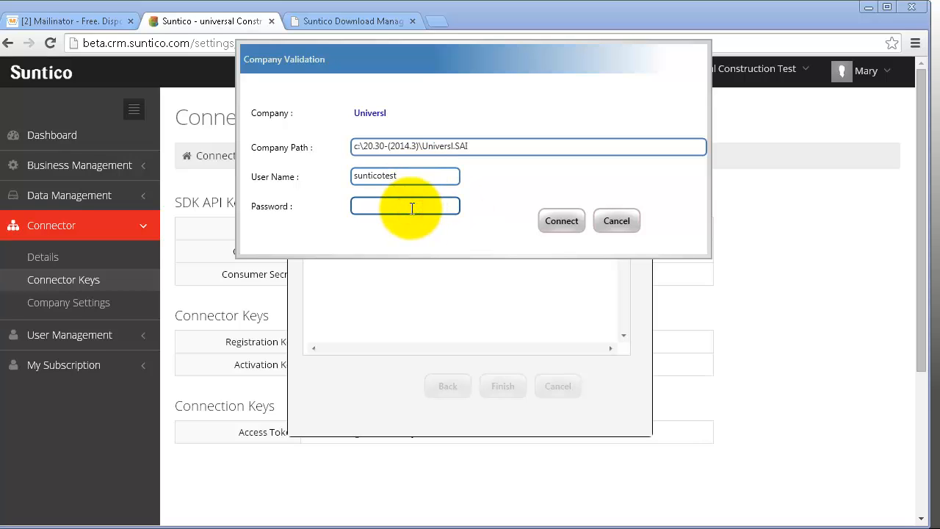
{"action": "type", "text": "****"}
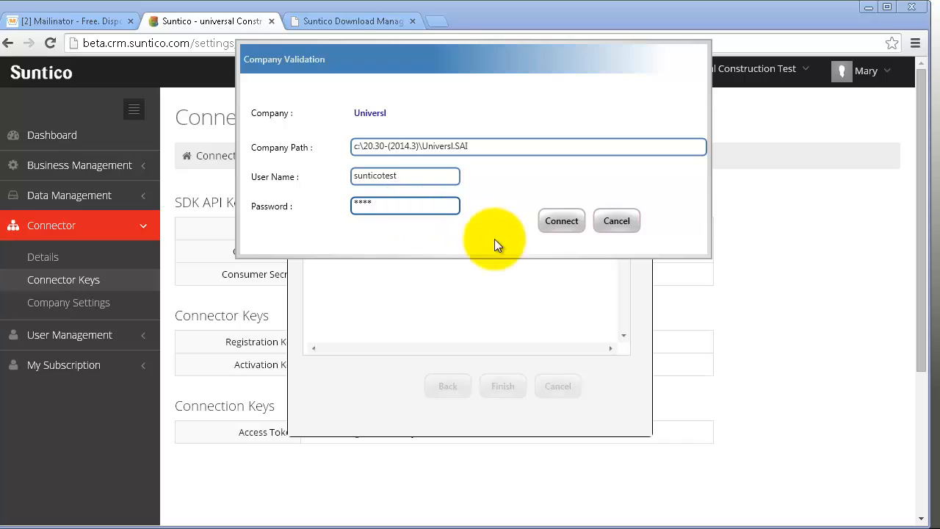
{"action": "left_click", "coordinate": [546, 226]}
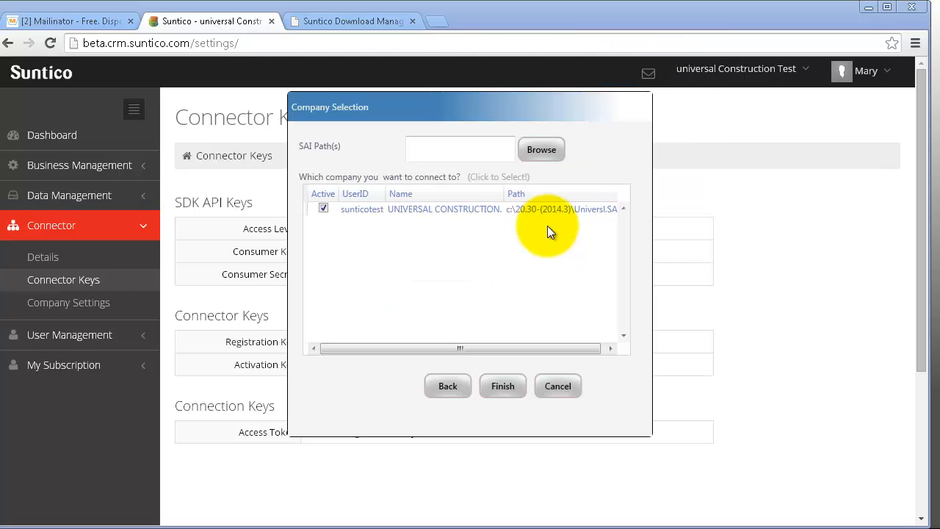
Step: Finish the connector setup and switch the Dashboard to the UNIVERSAL CONSTRUCTION company
{"action": "left_click", "coordinate": [513, 390]}
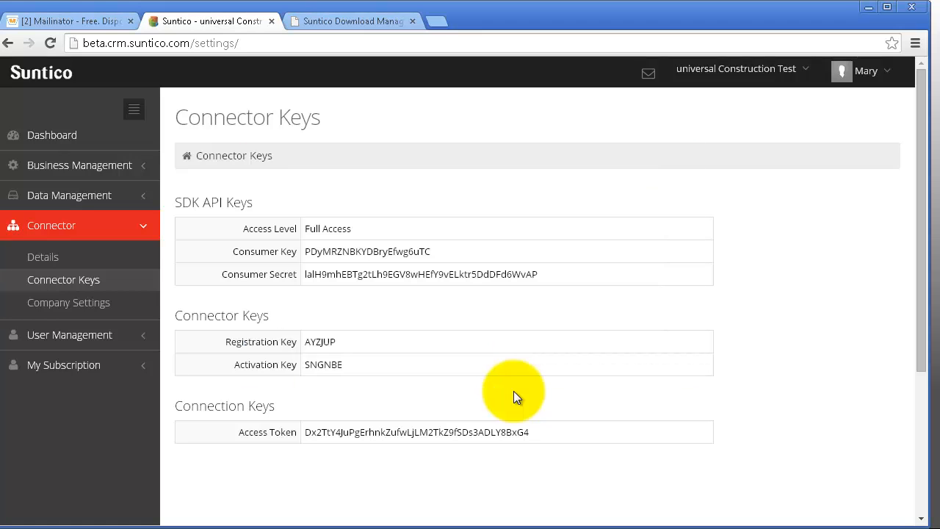
{"action": "left_click", "coordinate": [115, 143]}
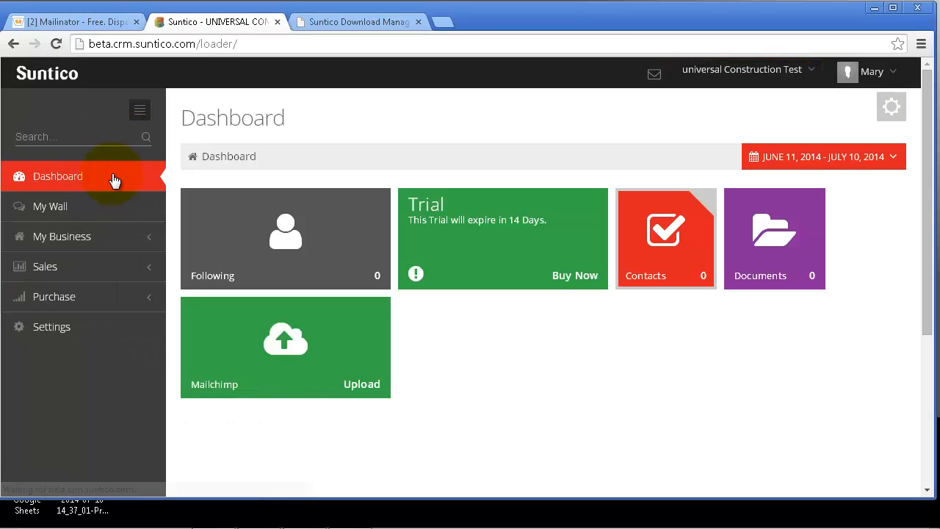
{"action": "left_click", "coordinate": [813, 77]}
{"action": "left_click", "coordinate": [806, 93]}
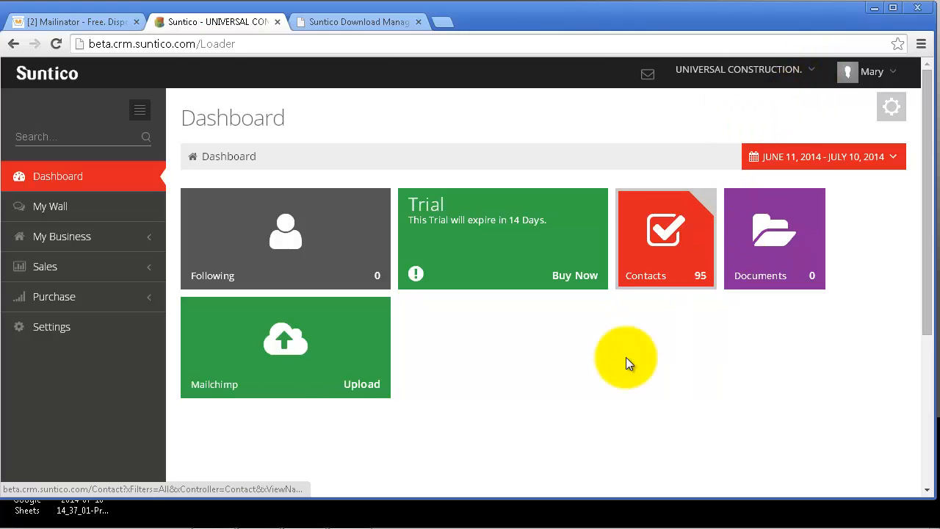
Step: Open the Suntico Sage 50 Connector window from the system tray
{"action": "mouse_move", "coordinate": [654, 523]}
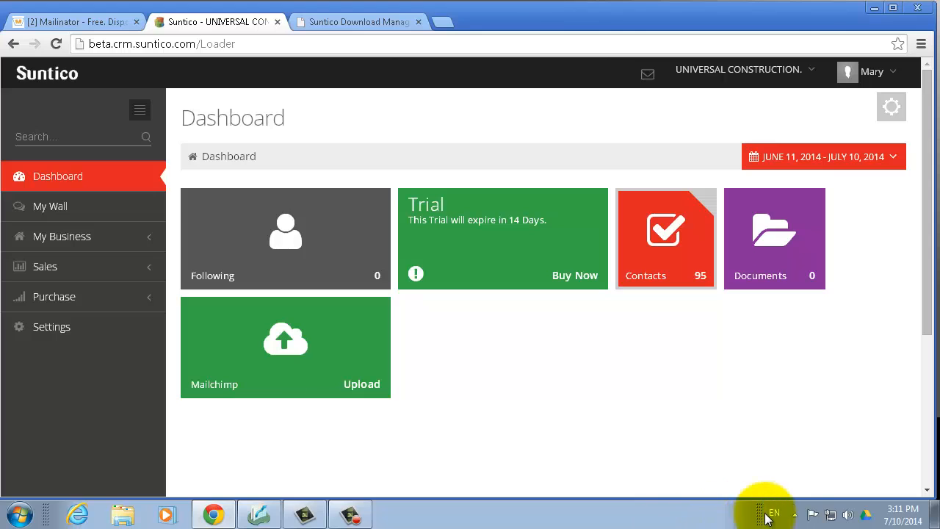
{"action": "left_click", "coordinate": [797, 516]}
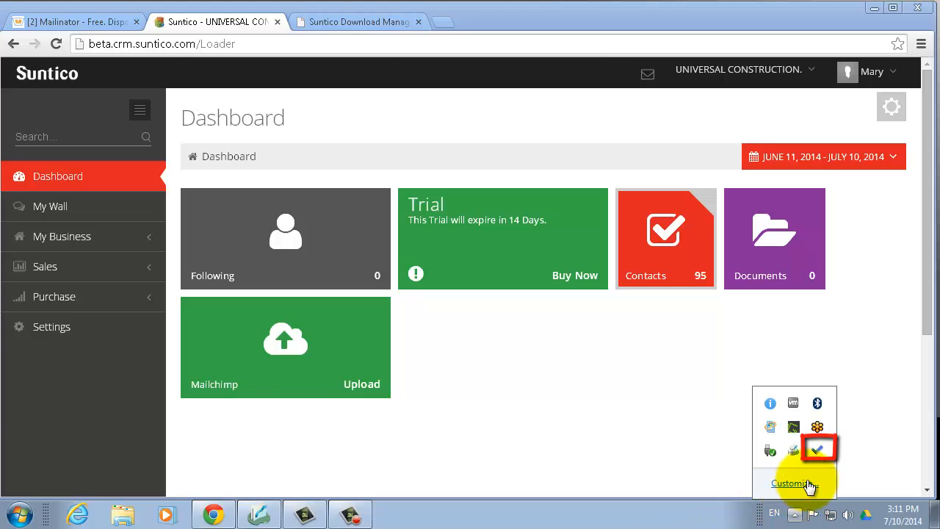
{"action": "double_click", "coordinate": [817, 452]}
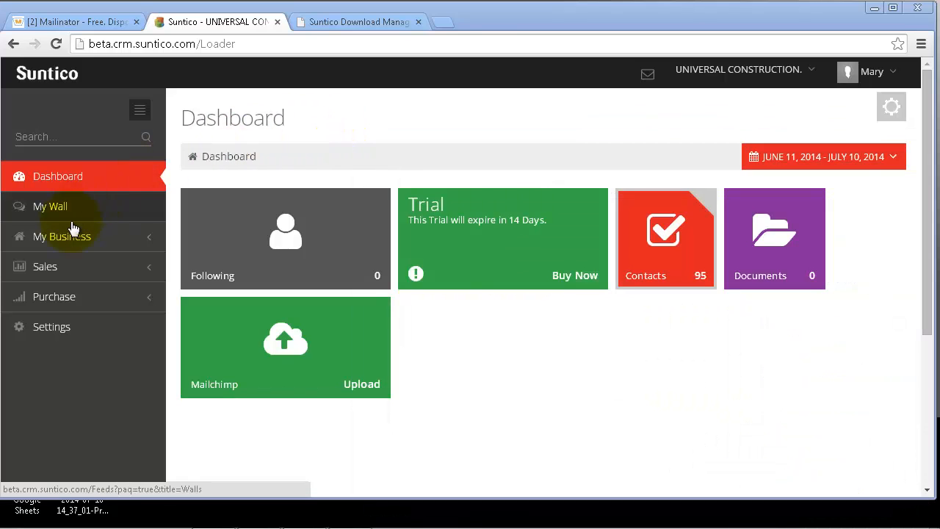
{"action": "left_click", "coordinate": [64, 239]}
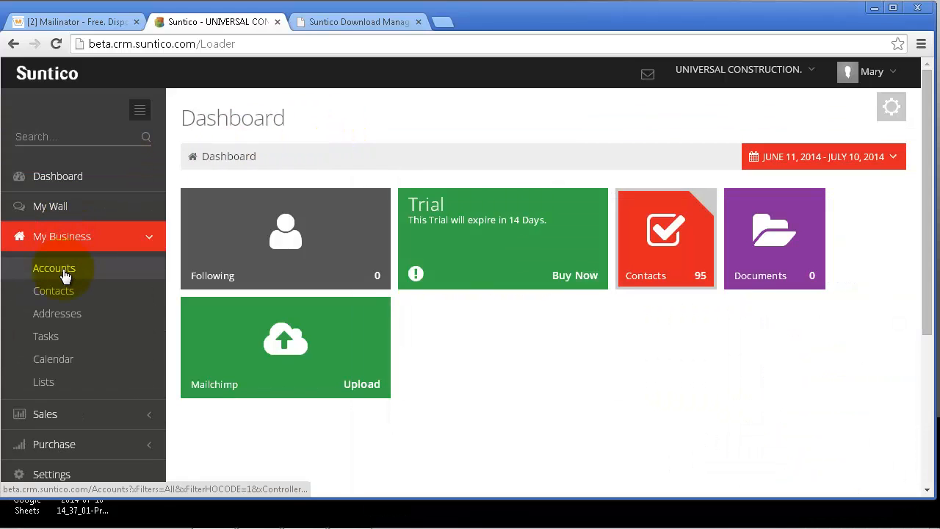
{"action": "left_click", "coordinate": [62, 269]}
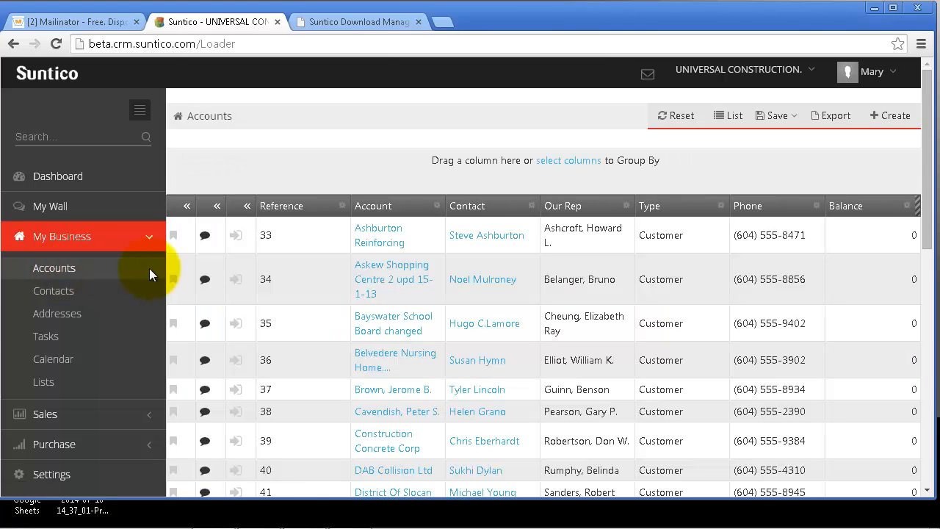
{"action": "scroll", "coordinate": [339, 263], "scroll_direction": "down", "scroll_amount": 1}
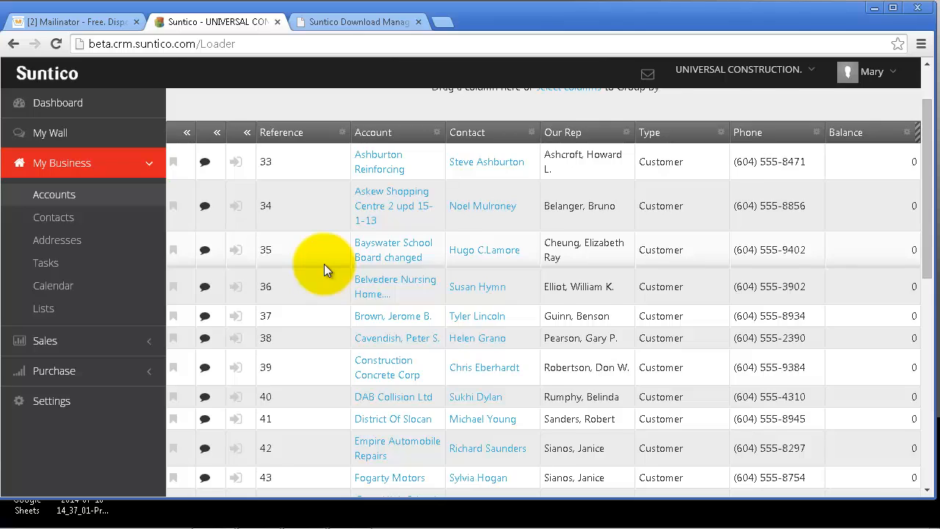
{"action": "scroll", "coordinate": [324, 264], "scroll_direction": "down", "scroll_amount": 4}
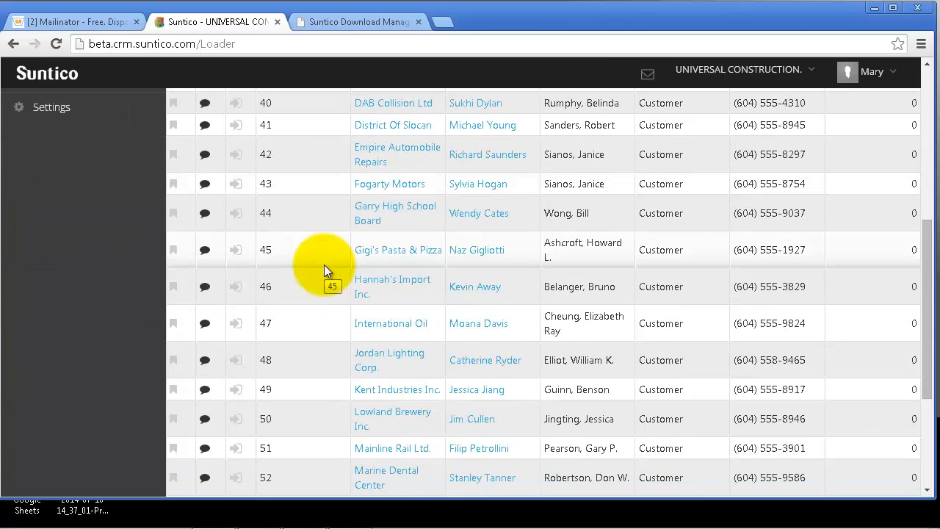
{"action": "scroll", "coordinate": [324, 264], "scroll_direction": "up", "scroll_amount": 5}
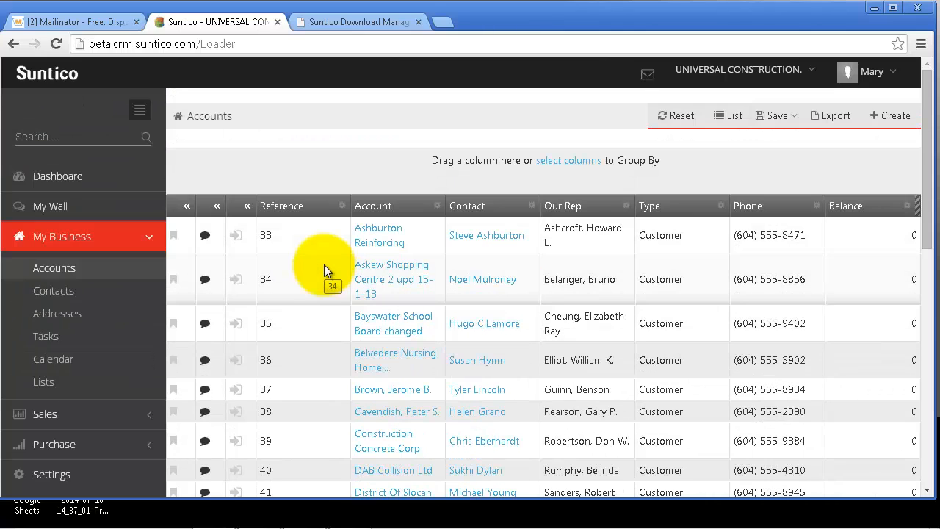
{"action": "left_click", "coordinate": [63, 289]}
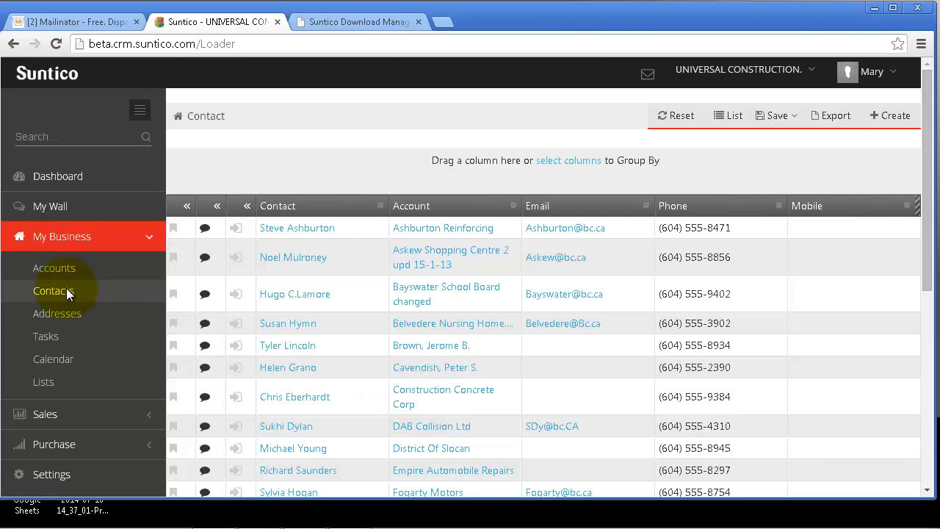
{"action": "left_click", "coordinate": [90, 179]}
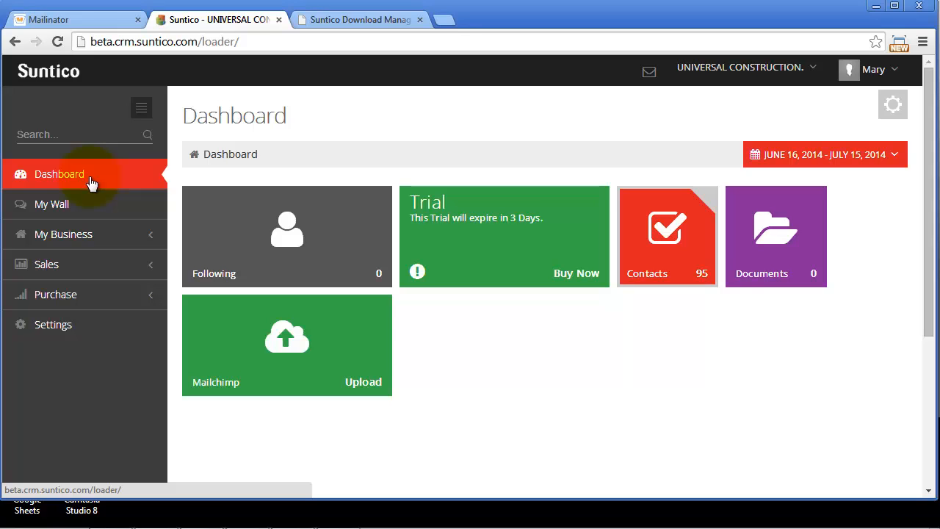
{"action": "left_click", "coordinate": [75, 326]}
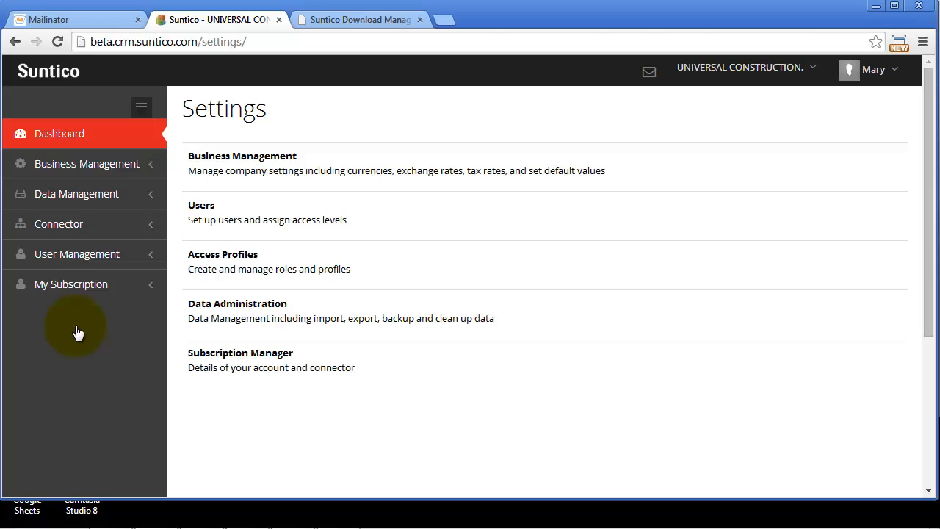
{"action": "left_click", "coordinate": [105, 228]}
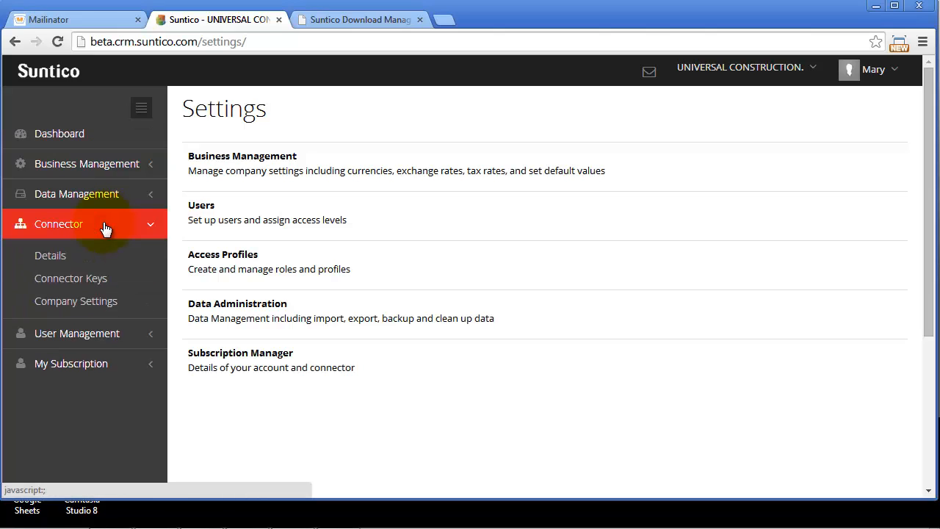
{"action": "left_click", "coordinate": [92, 255]}
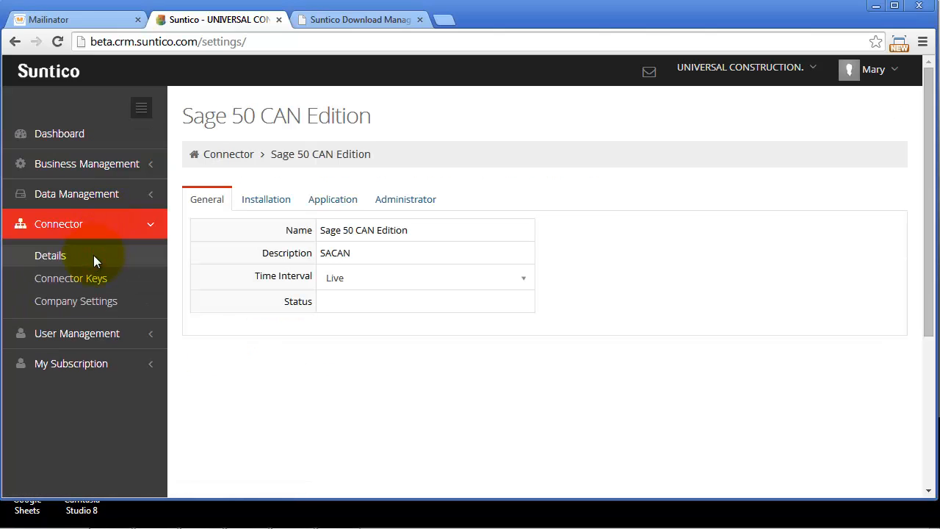
{"action": "left_click", "coordinate": [522, 282]}
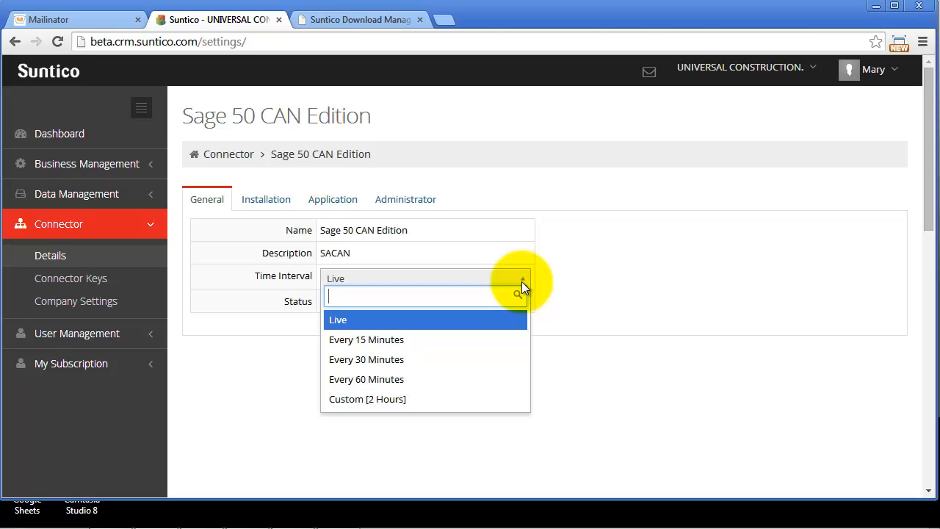
{"action": "left_click", "coordinate": [521, 281]}
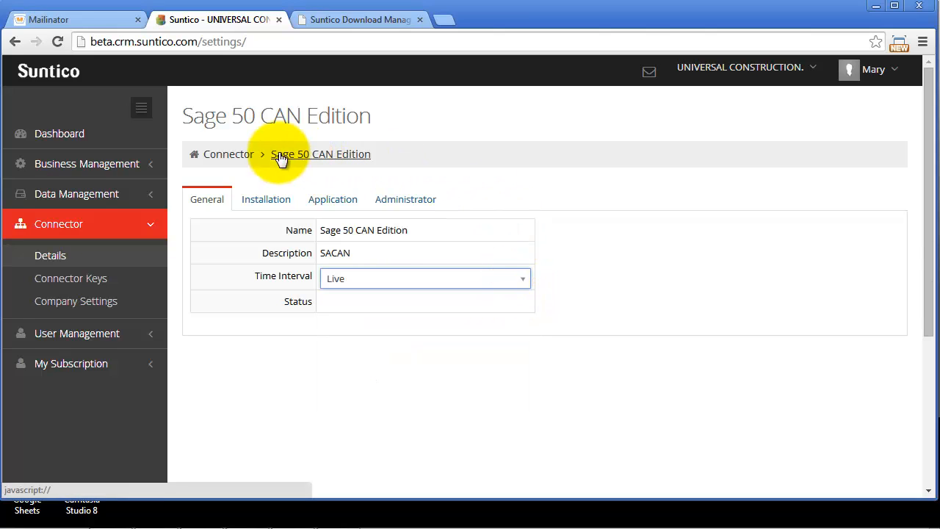
{"action": "left_click", "coordinate": [95, 138]}
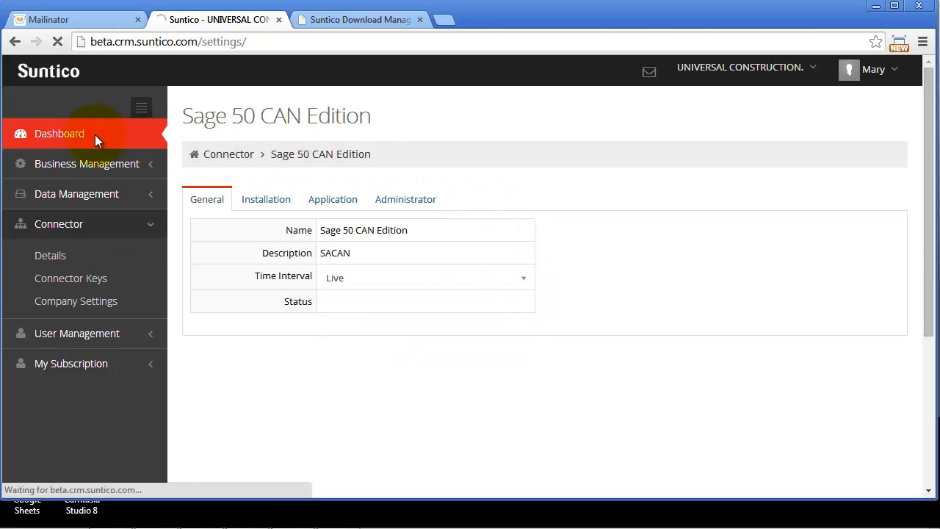